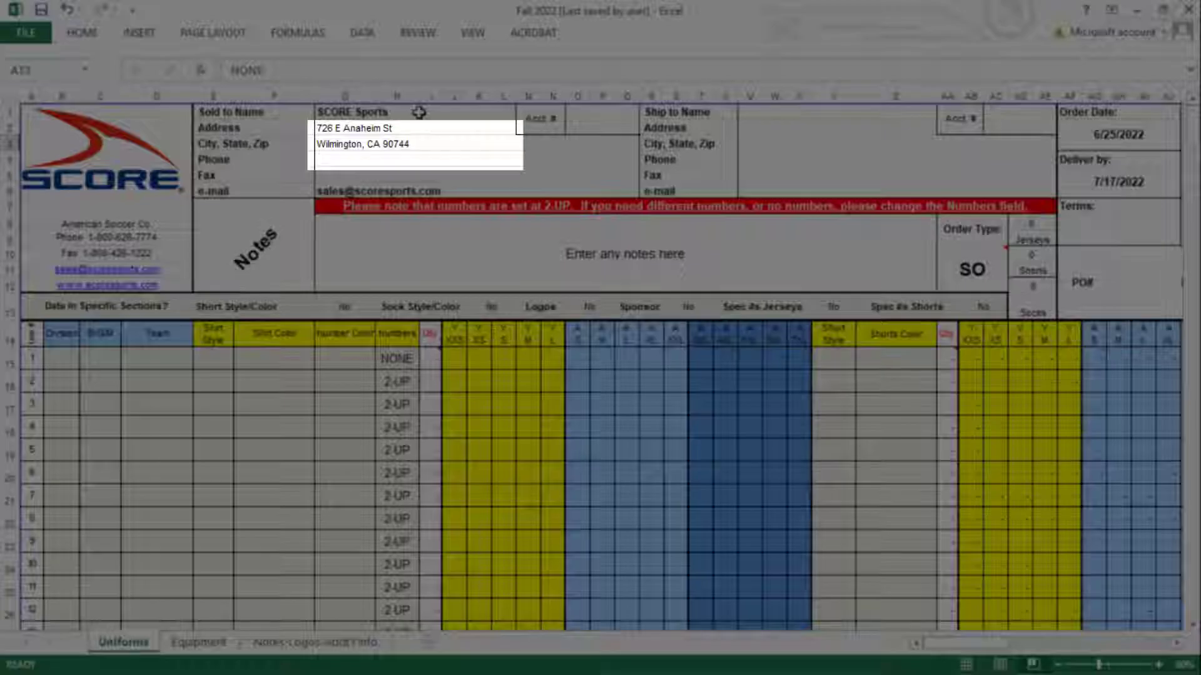
- Review the sold-to address, fax and e-mail entries and the ship-to fields
left_click(426, 132)
left_click(435, 149)
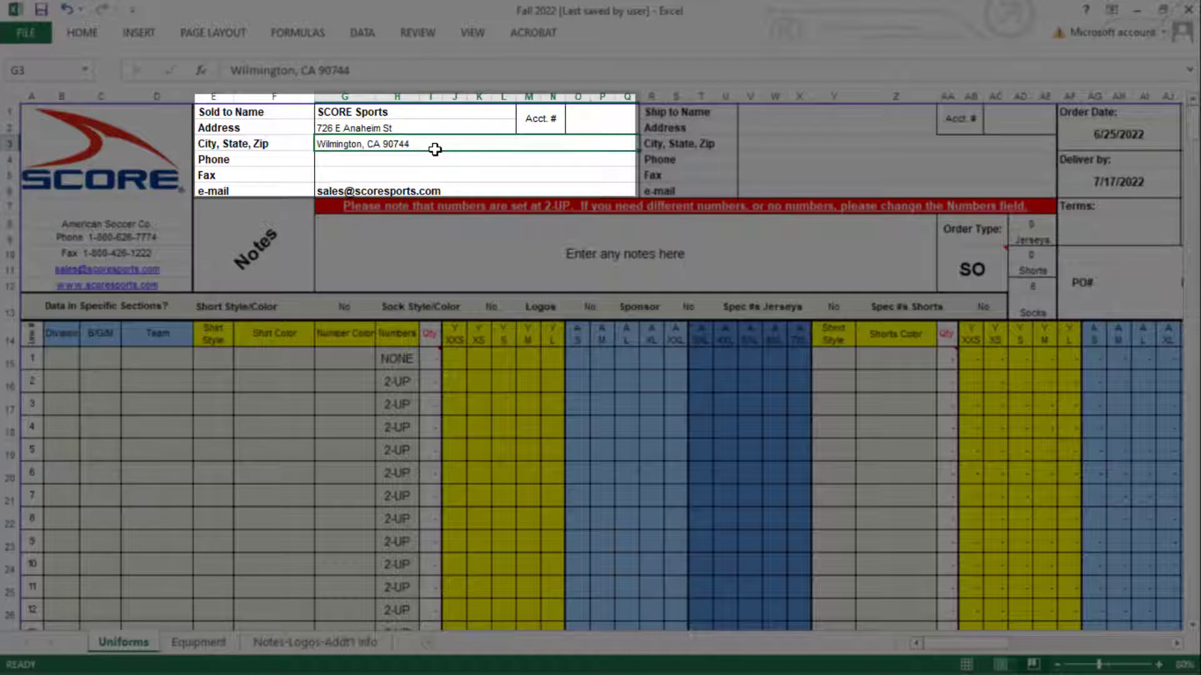
left_click(448, 173)
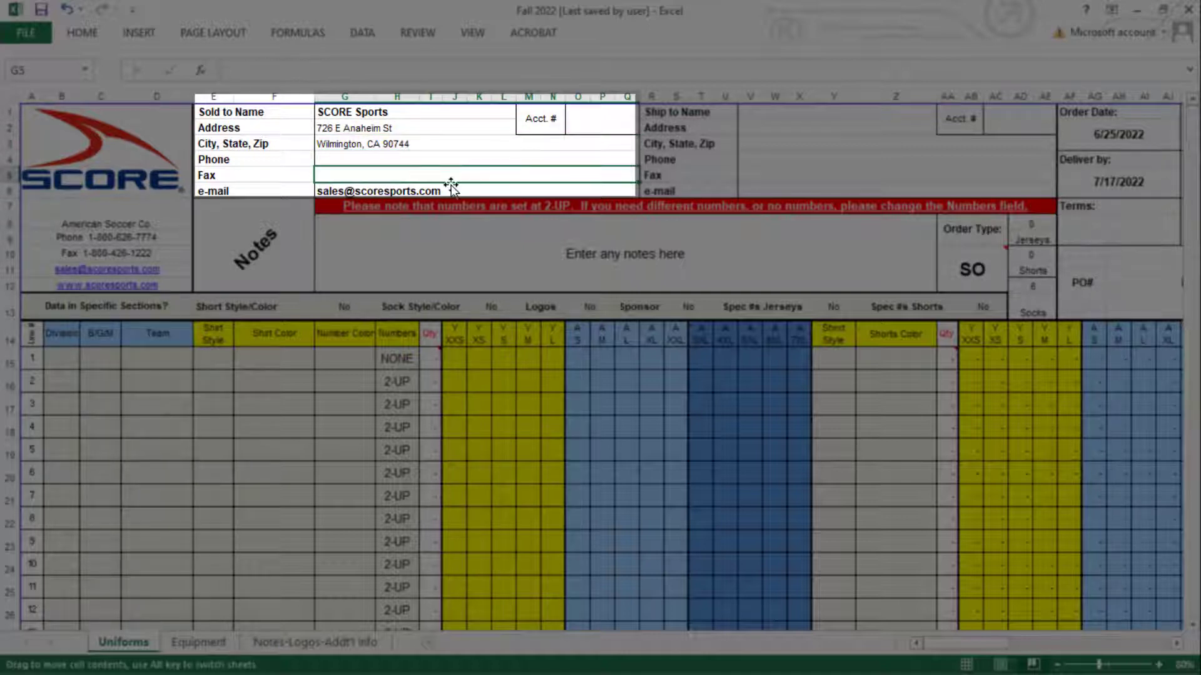
left_click(450, 190)
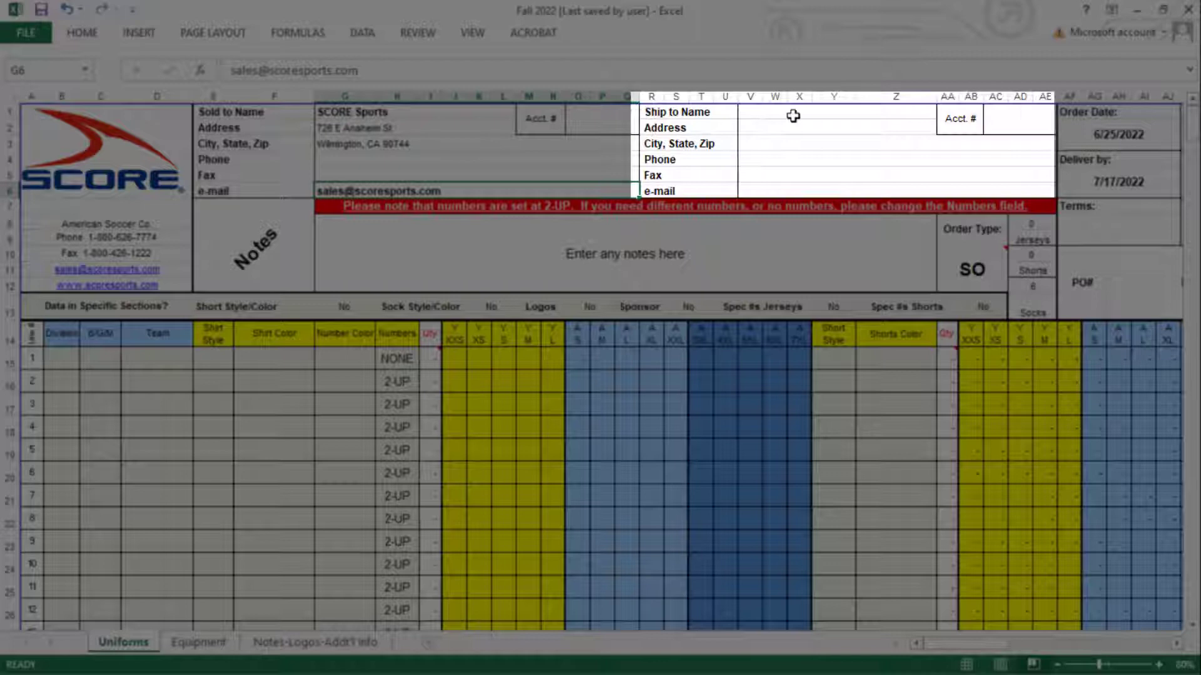
left_click(793, 116)
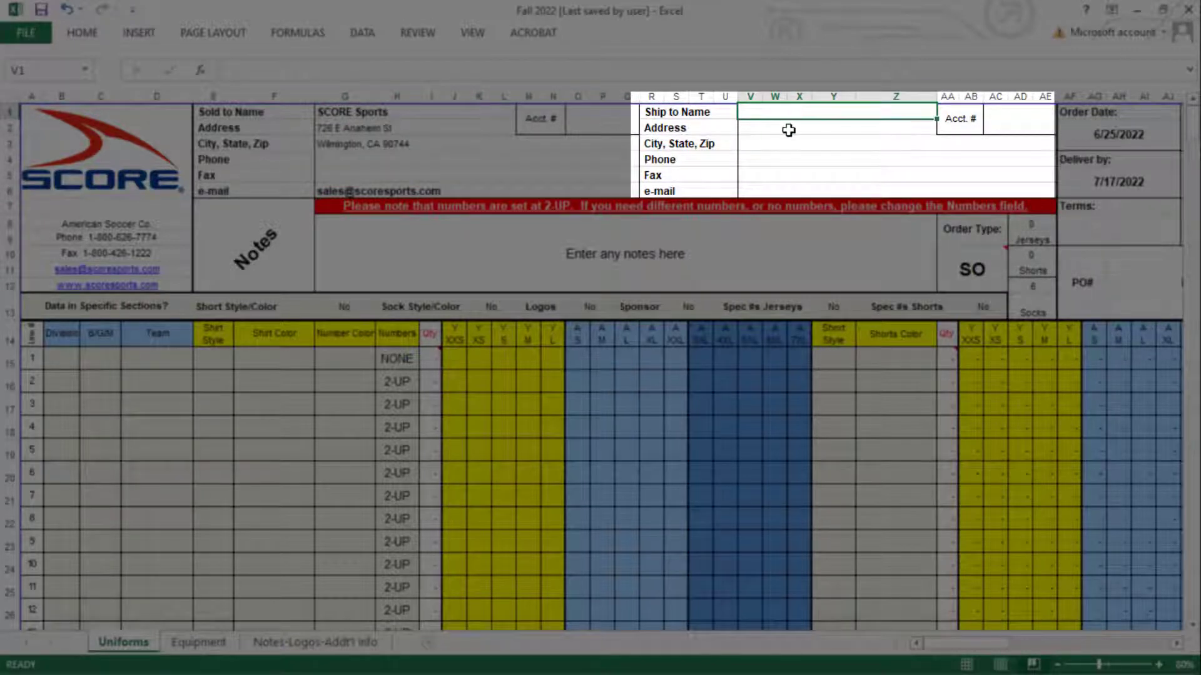
left_click(788, 130)
left_click(788, 161)
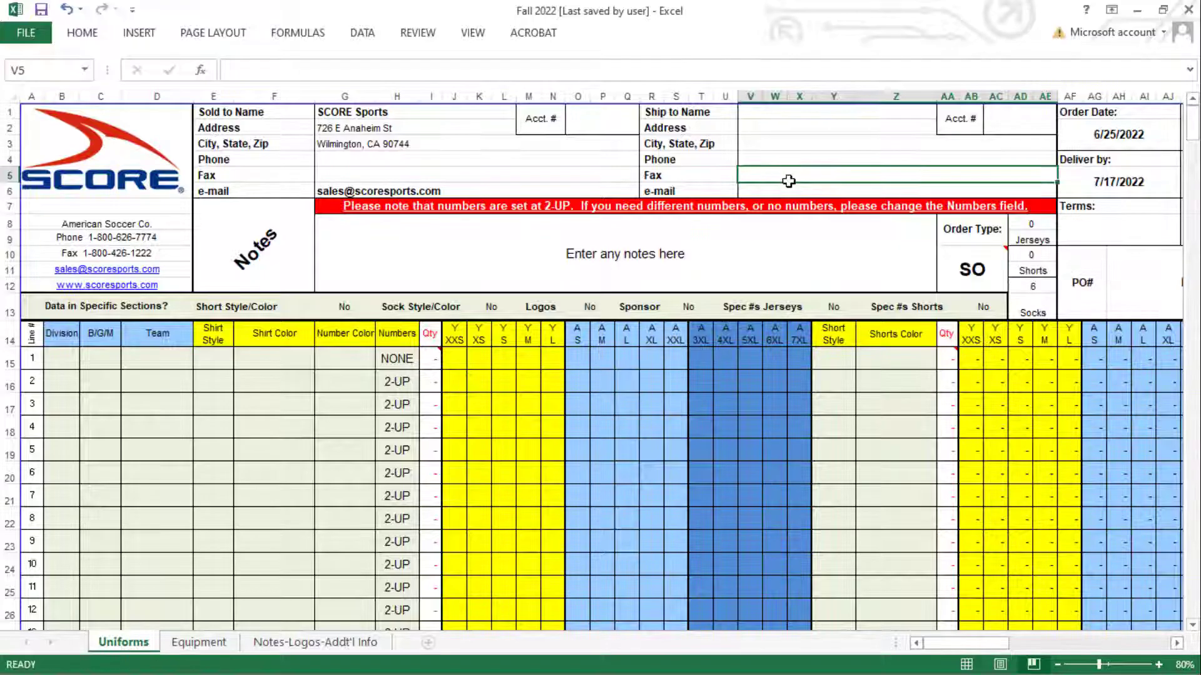
- Review order date, deliver-by, ship-by, ship via UPS Ground, salesman and PO# Fall 2022
left_click(1082, 134)
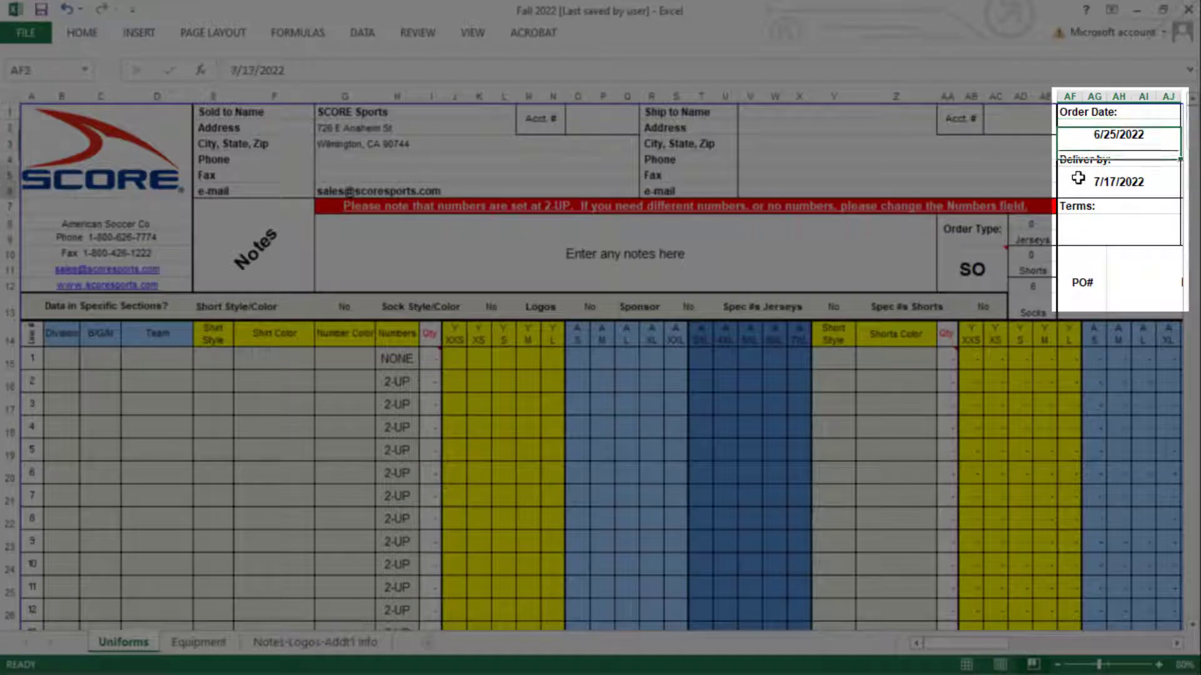
left_click(1078, 178)
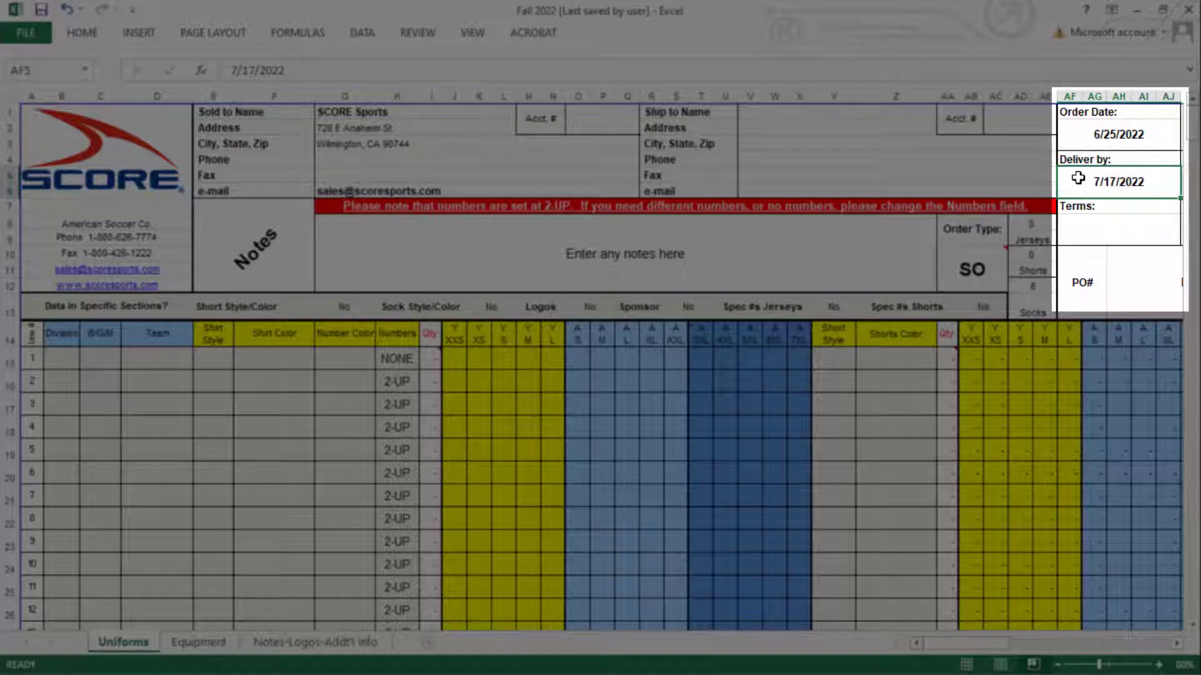
left_click_drag(976, 644, 990, 660)
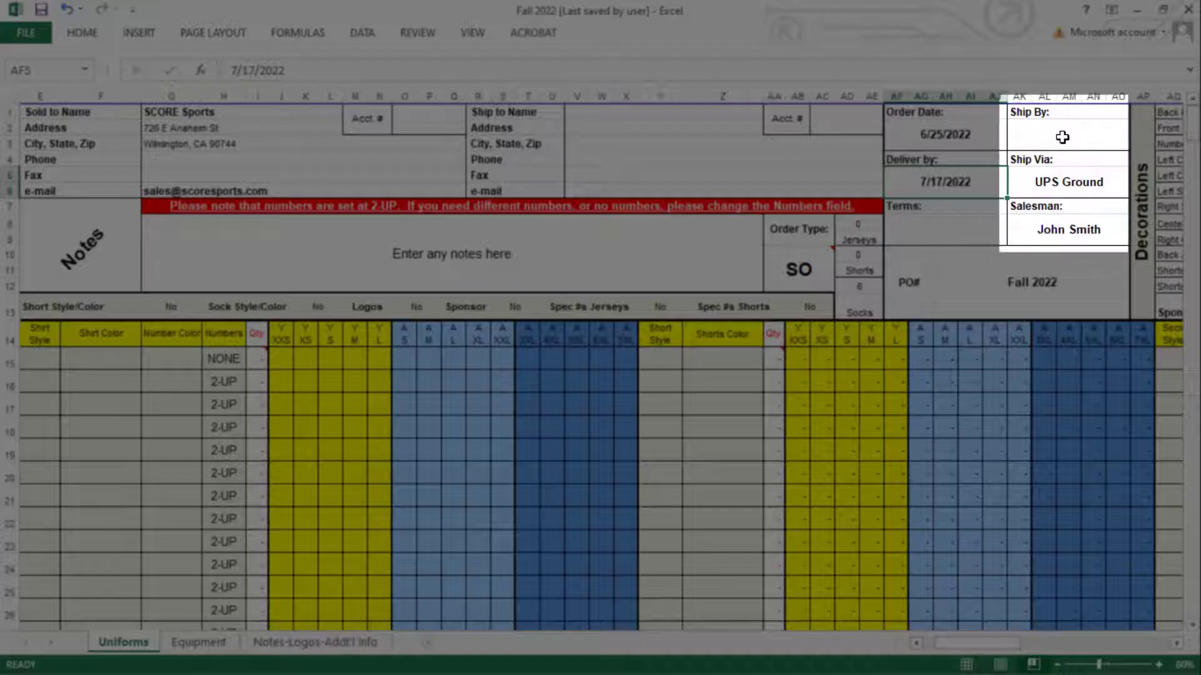
left_click(1062, 137)
left_click(1064, 171)
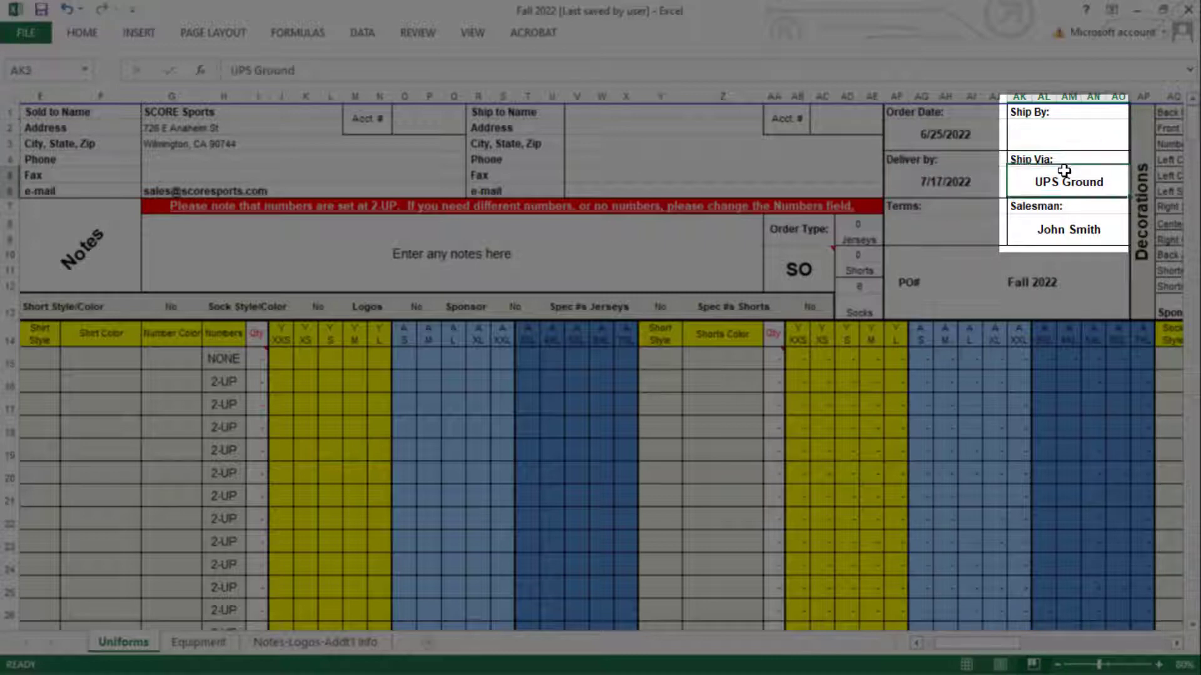
left_click(1055, 221)
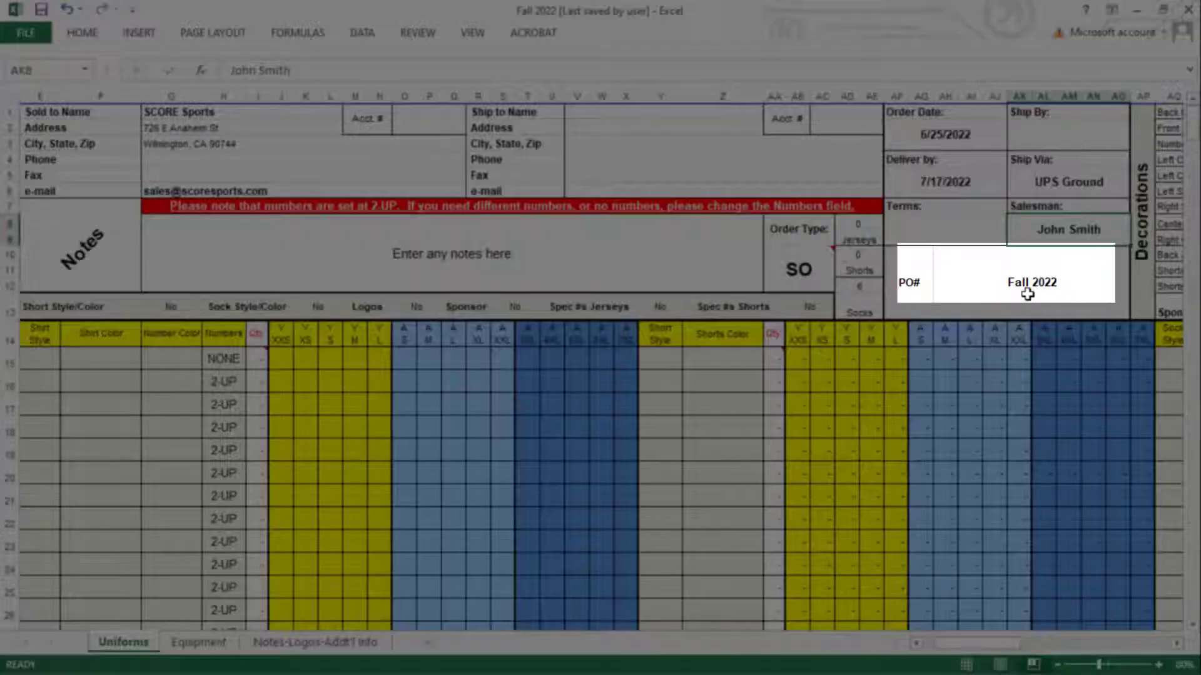
left_click(1027, 294)
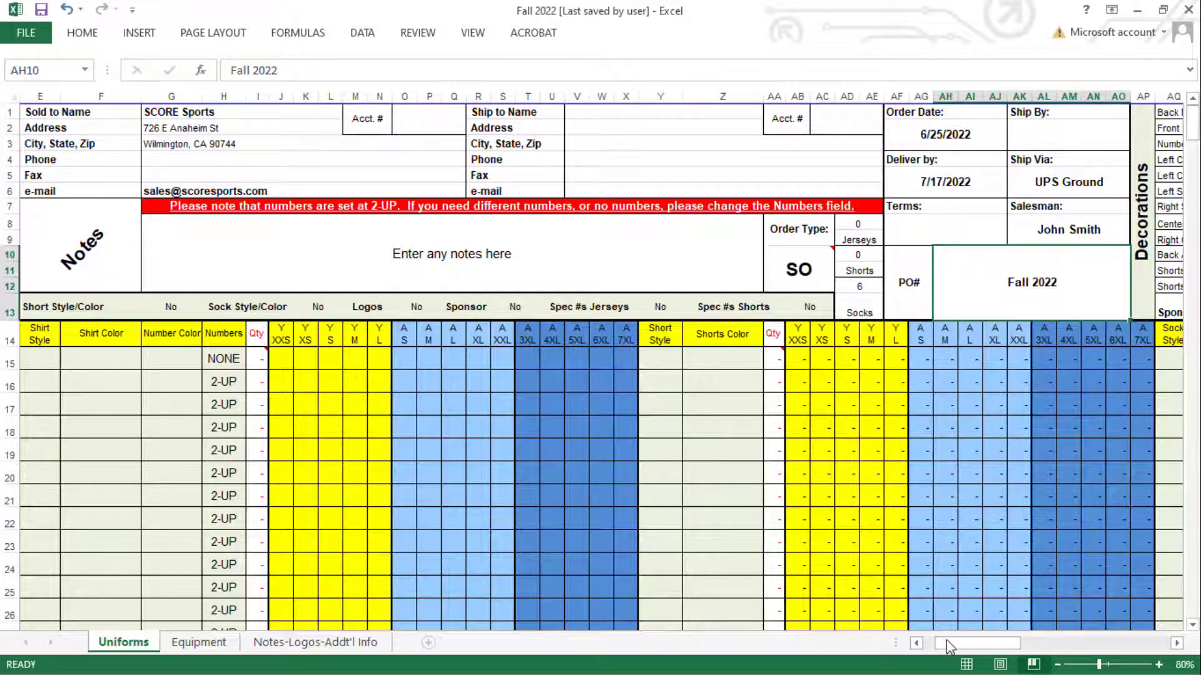
- Enter U5M in the notes cell G8
left_click_drag(947, 643, 929, 643)
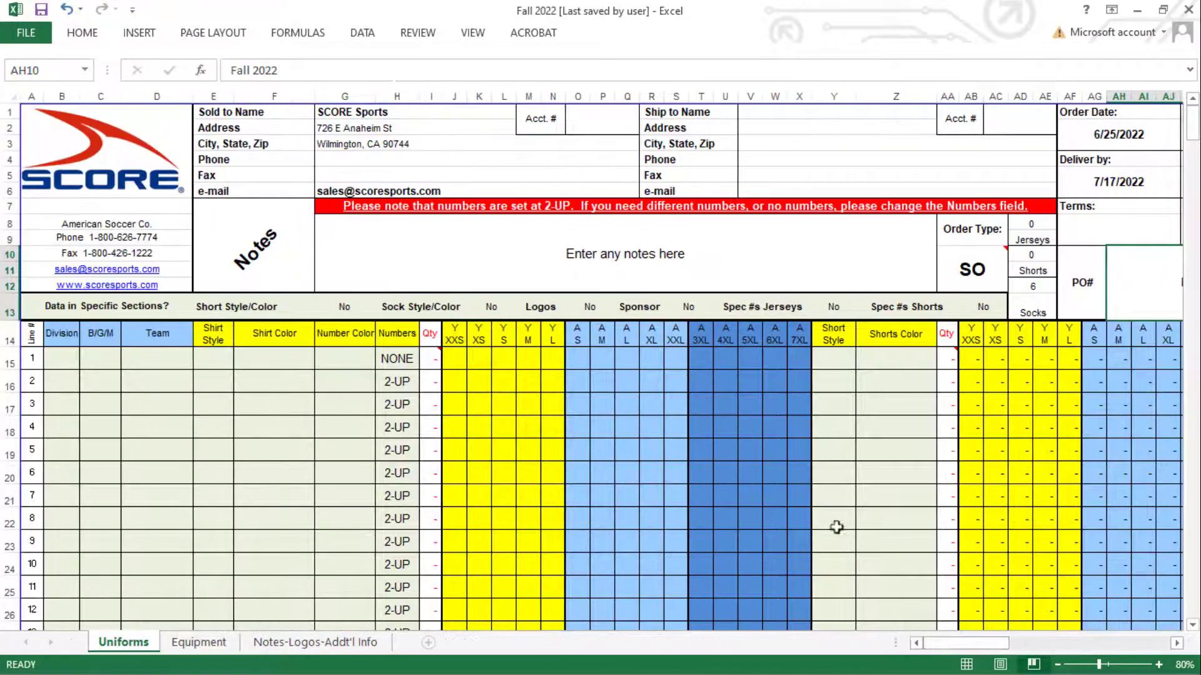
left_click(604, 247)
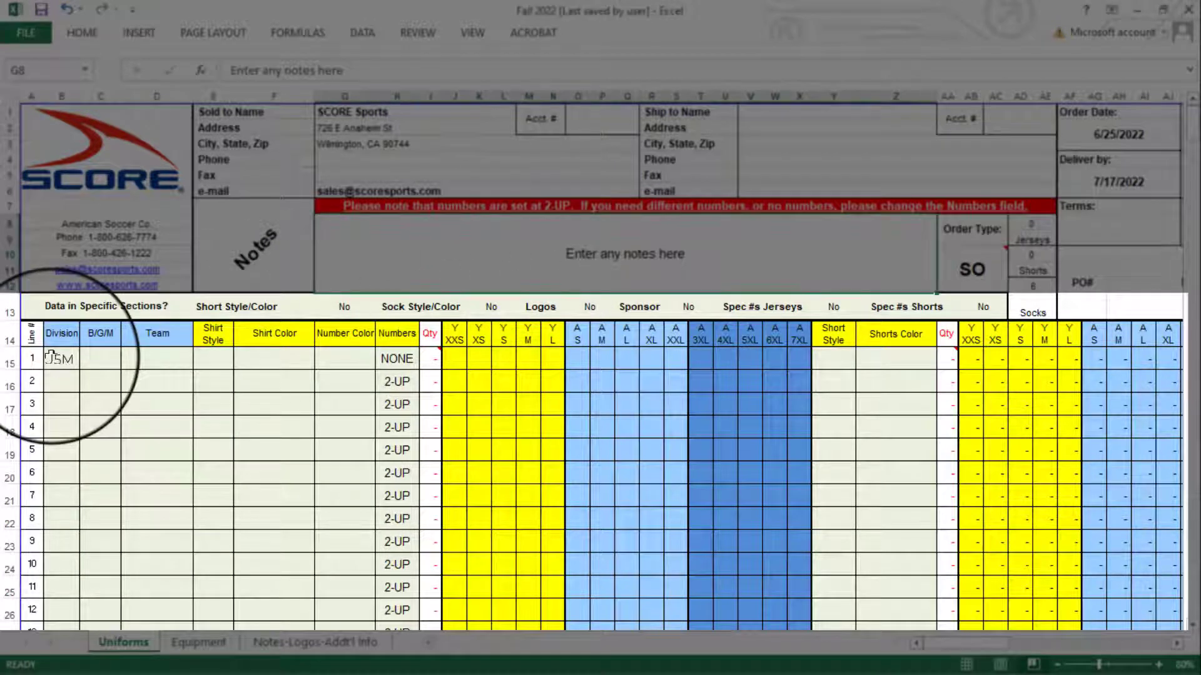
type("U")
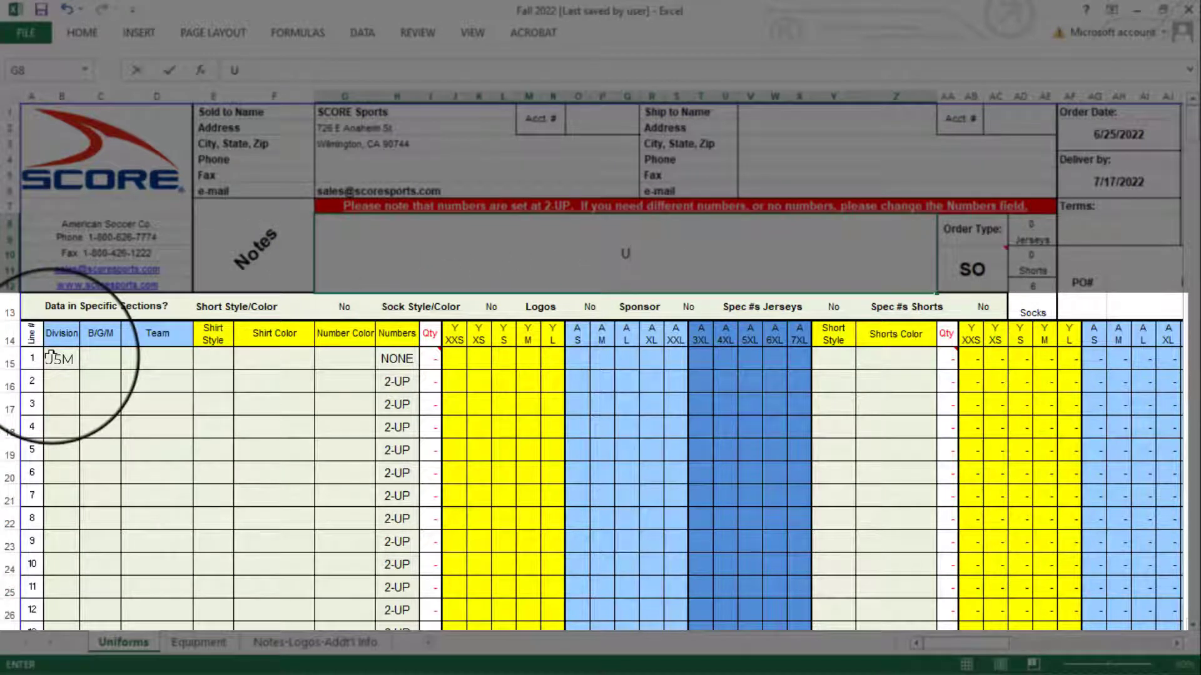
type("5M")
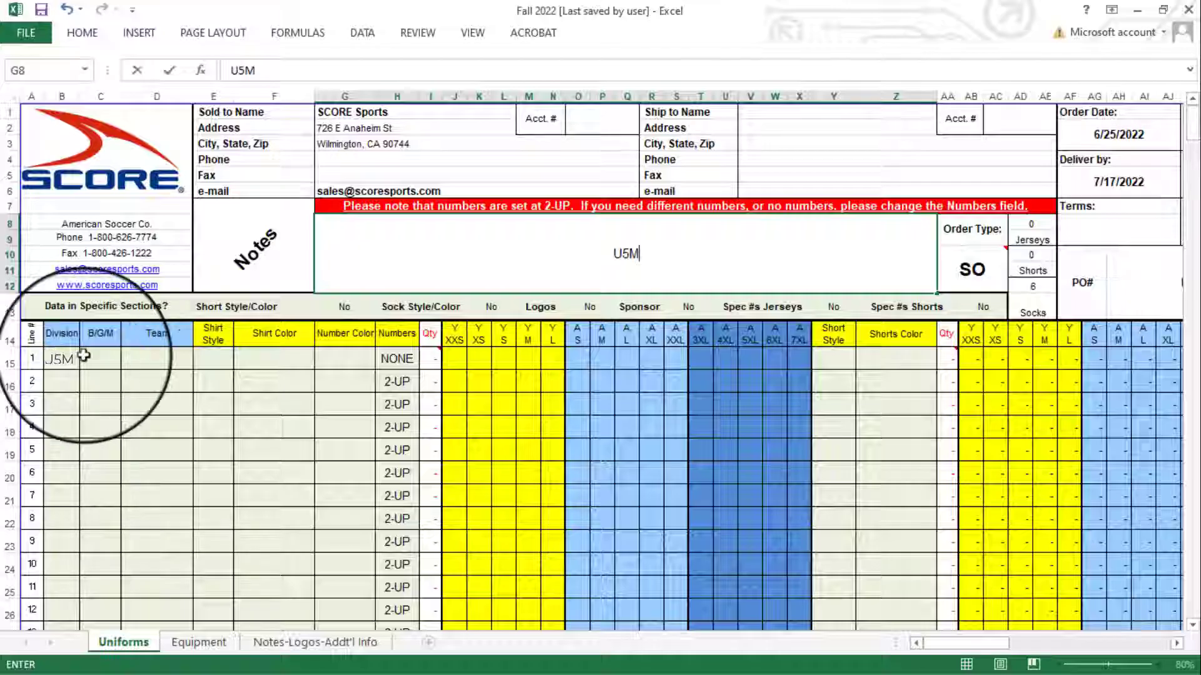
left_click(100, 360)
- Set line 1 to MIXED with team name Fire
left_click(128, 362)
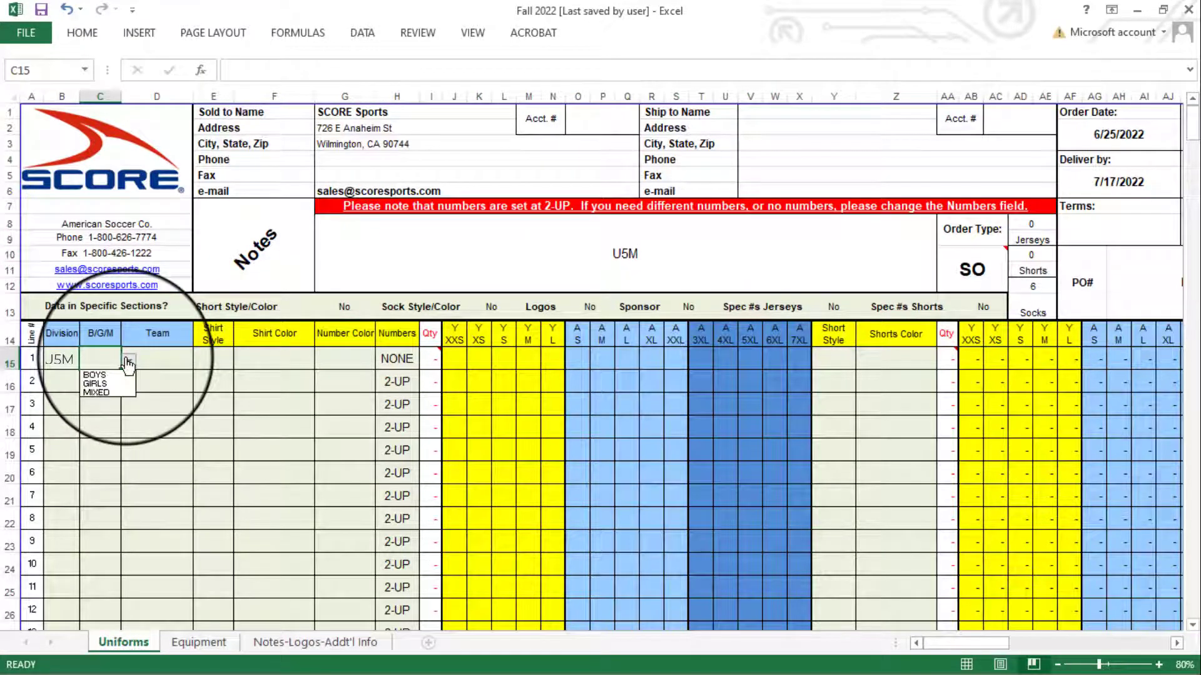
left_click(97, 392)
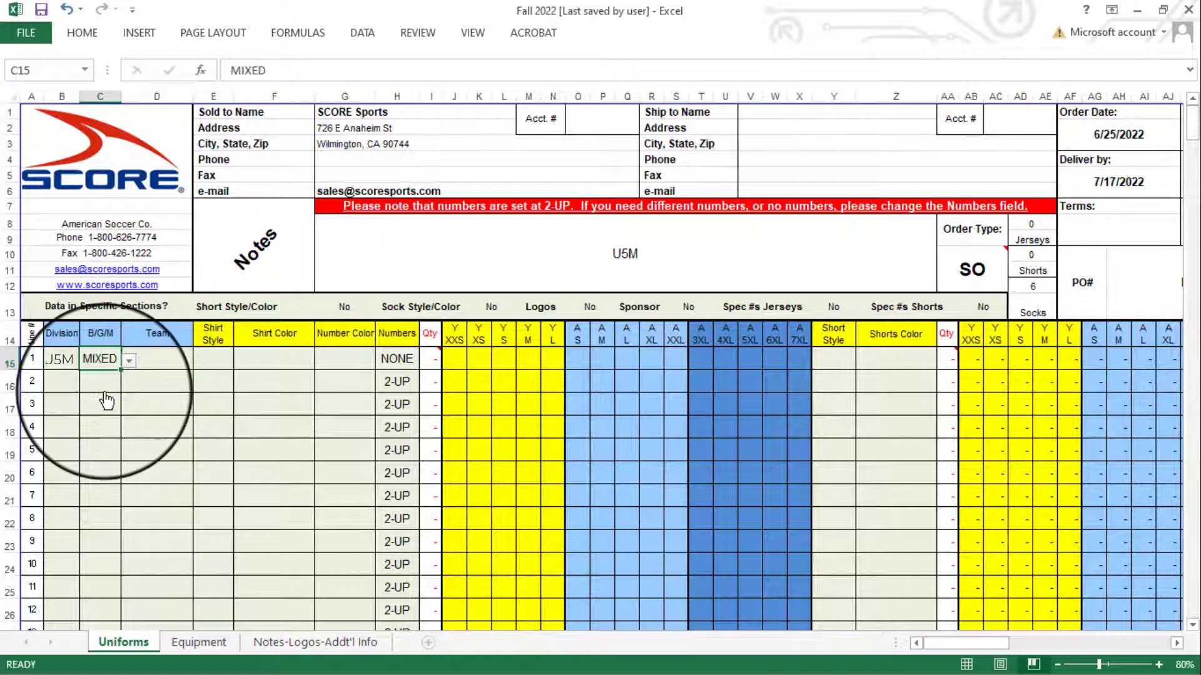
left_click(162, 367)
type("F")
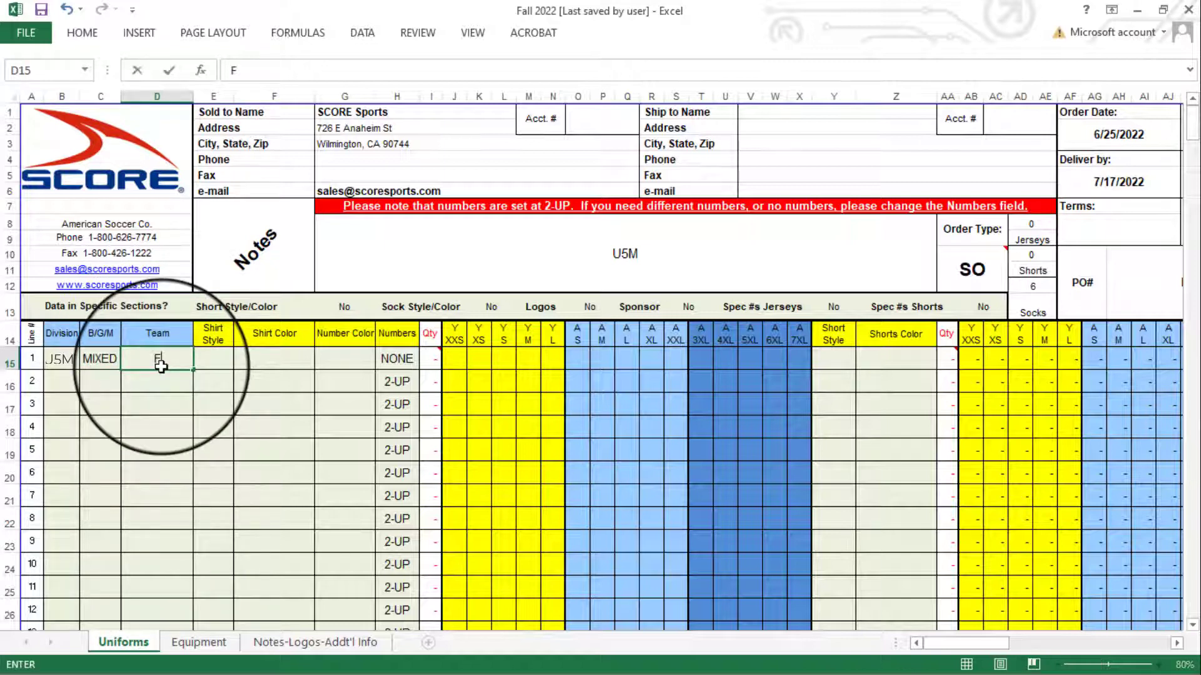
type("ire")
left_click(205, 363)
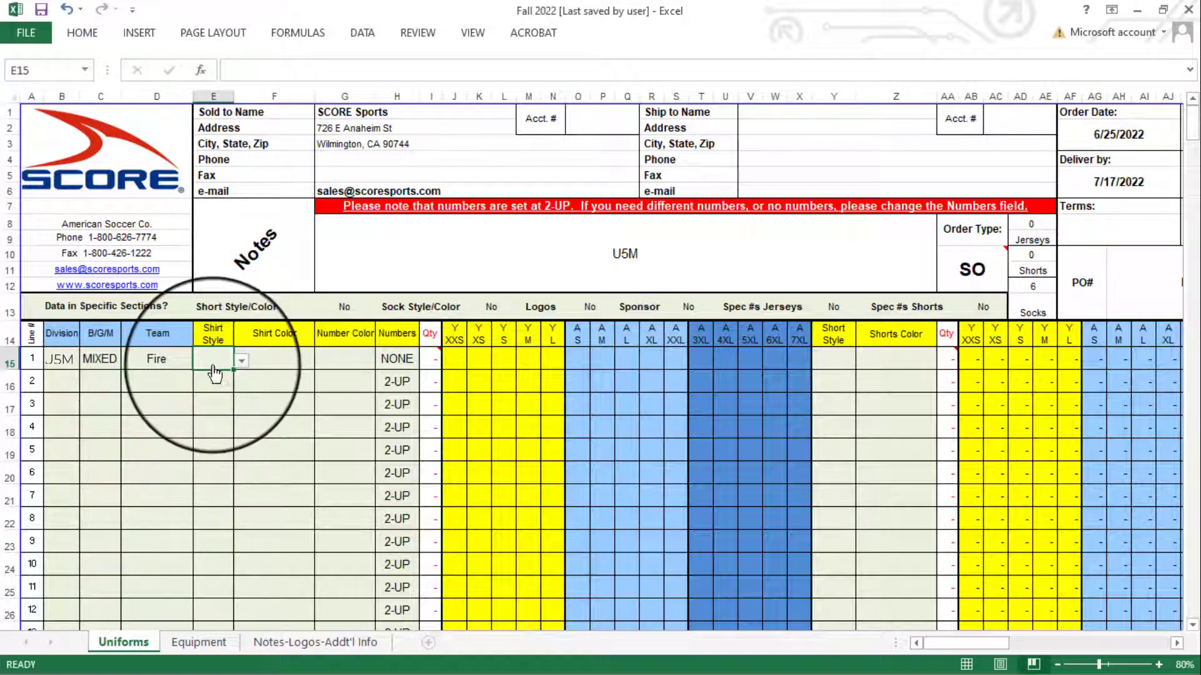
- Give line 1 shirt style 246 in colour GLDBLK
left_click(242, 361)
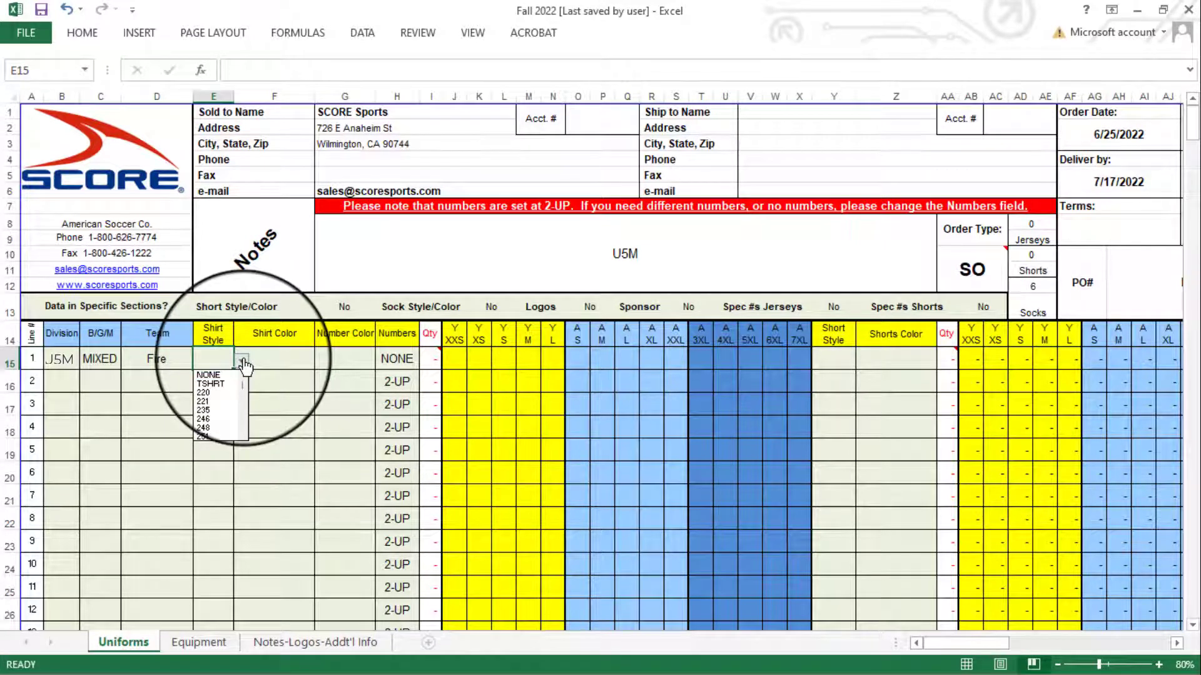
left_click(209, 419)
left_click(281, 368)
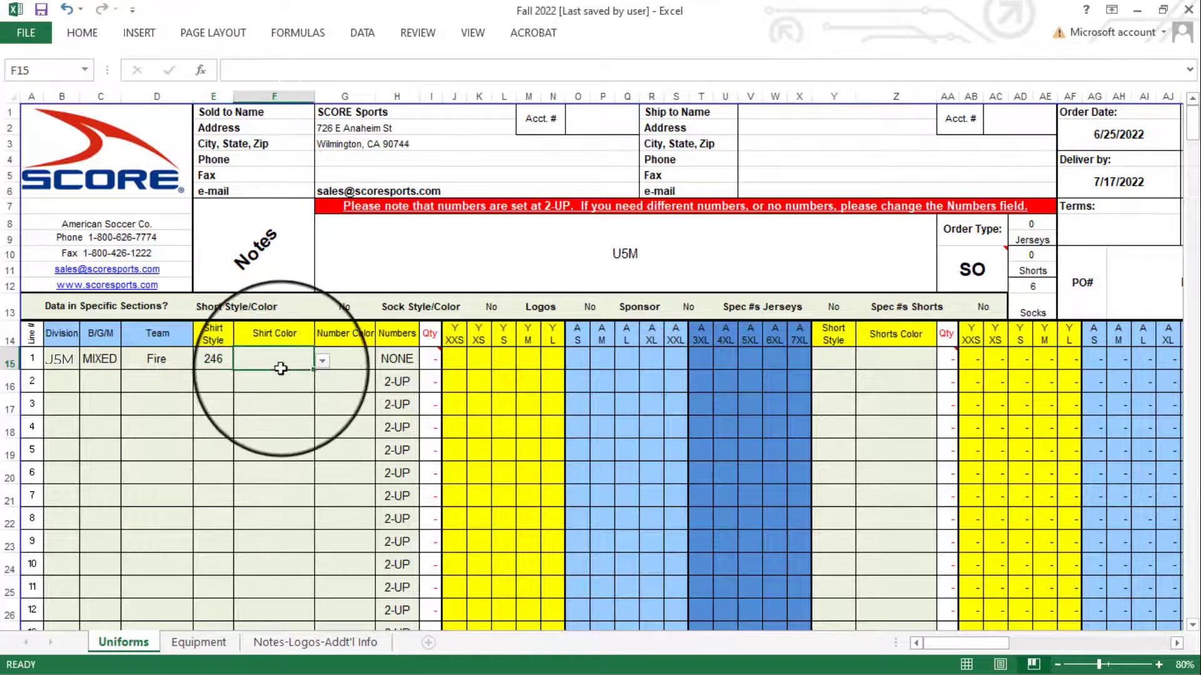
left_click(322, 362)
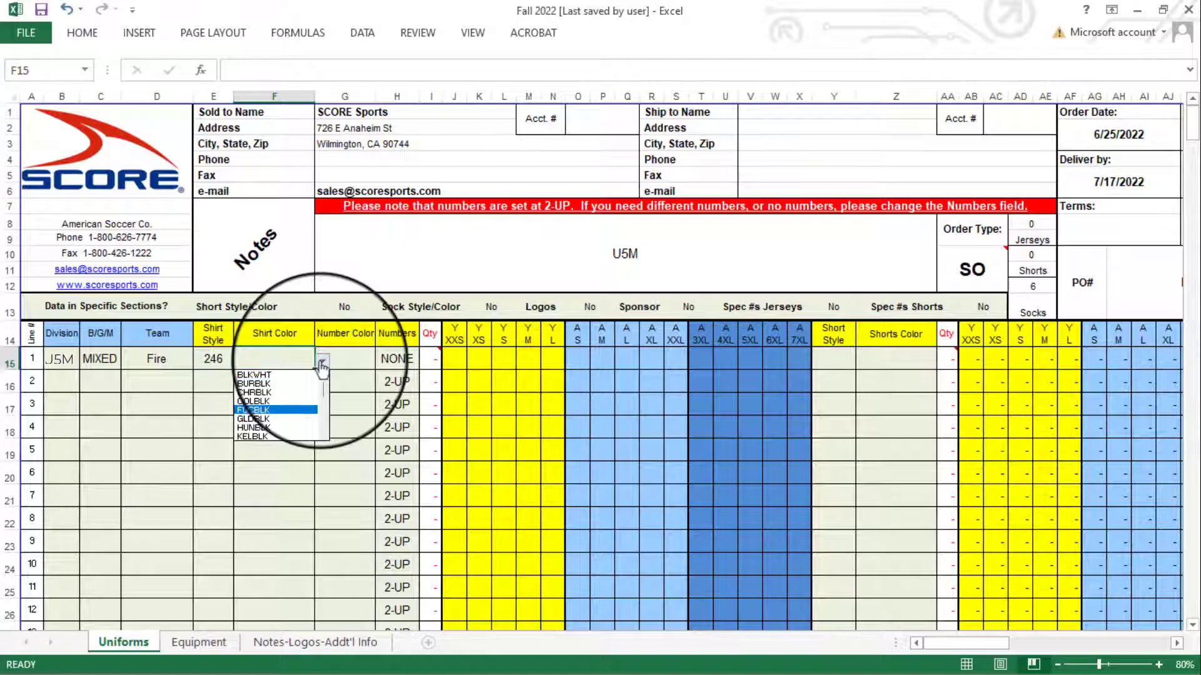
left_click(259, 428)
left_click(344, 359)
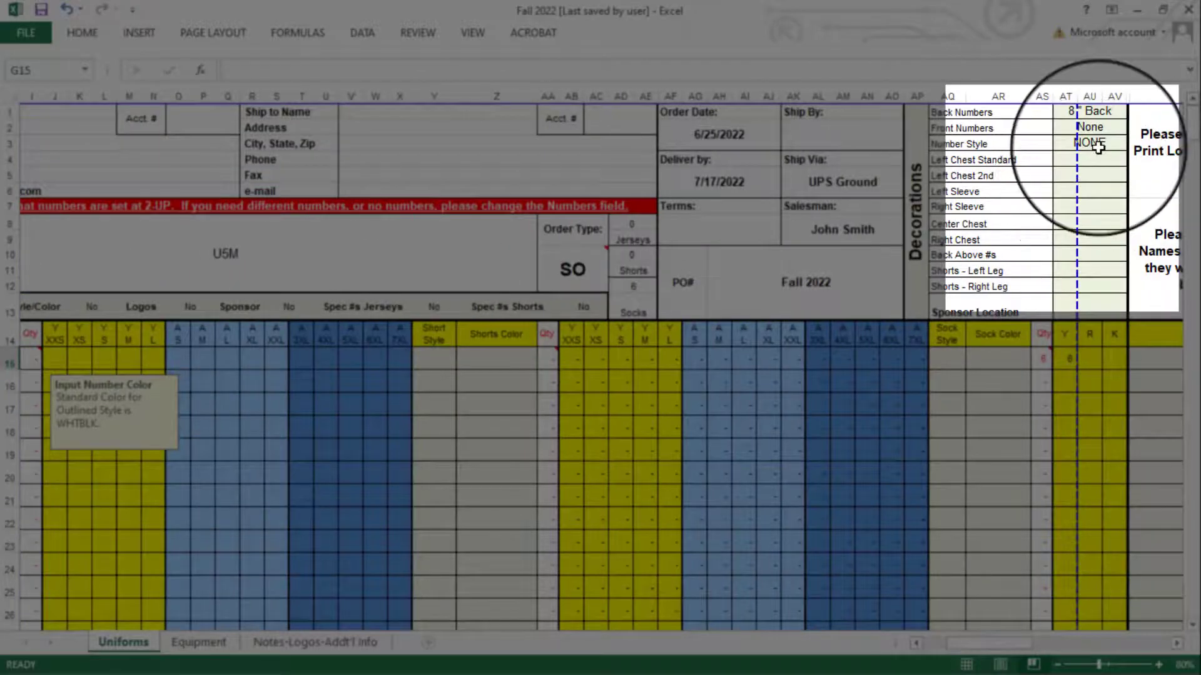
- Set the decorations number style to OUTLINED
left_click(1099, 148)
left_click(1135, 144)
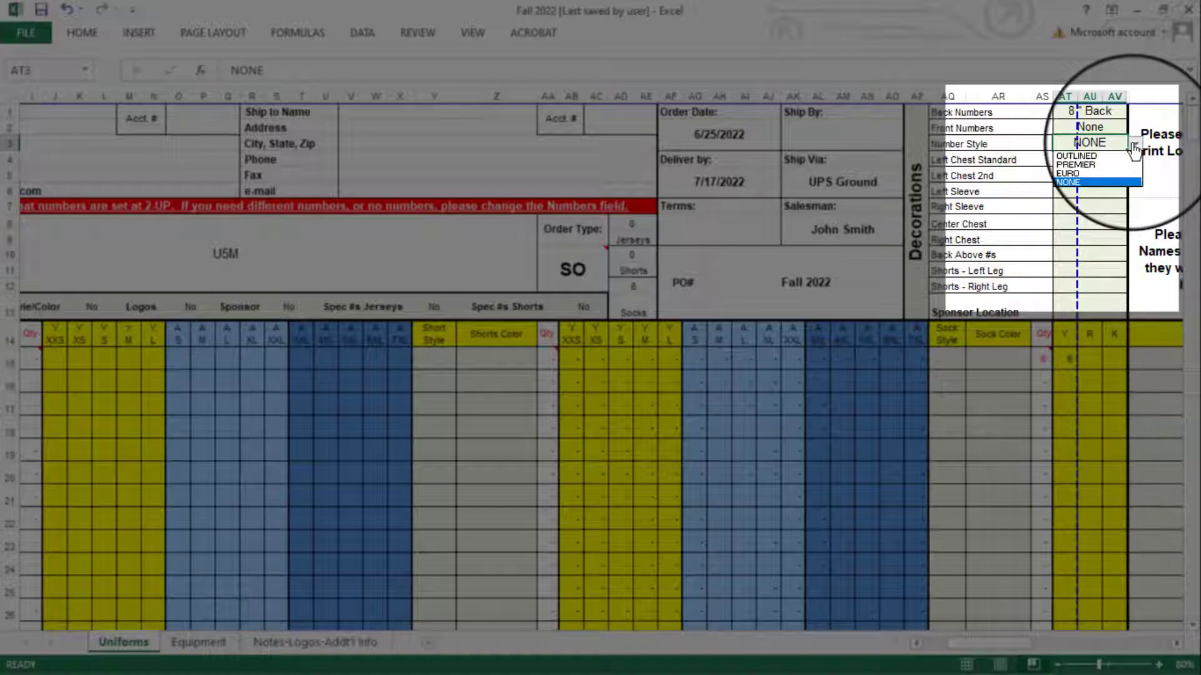
left_click(1100, 156)
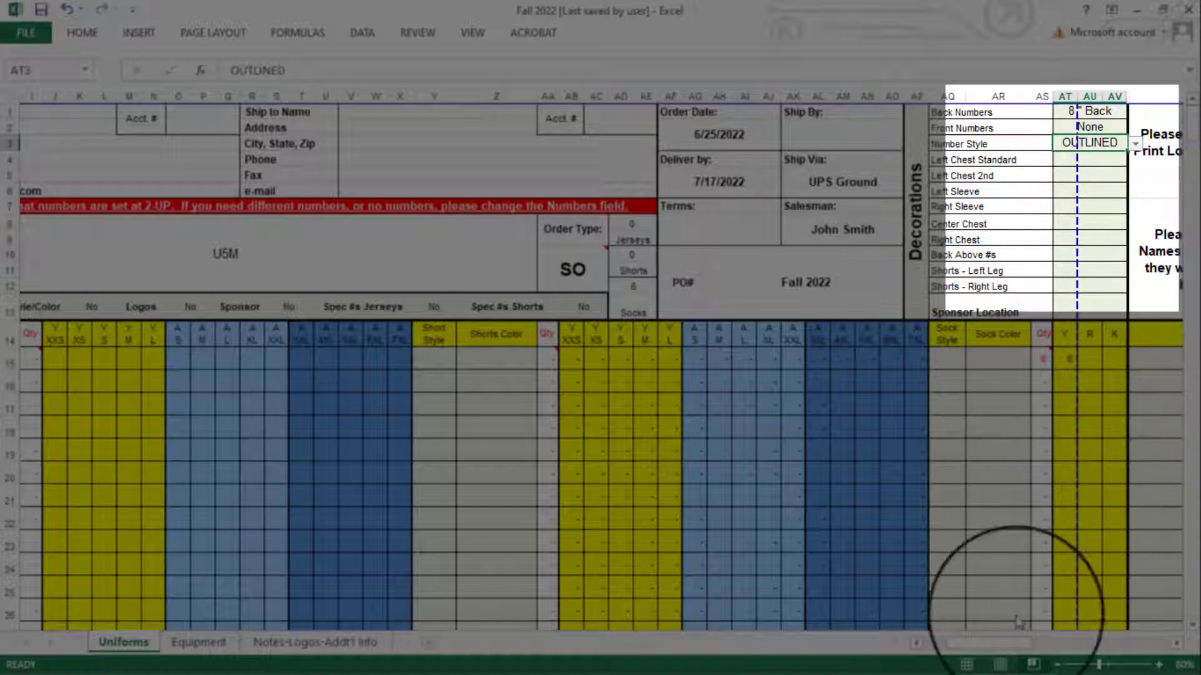
- Set line 1's number colour to WHTBLK
left_click_drag(1000, 643, 963, 643)
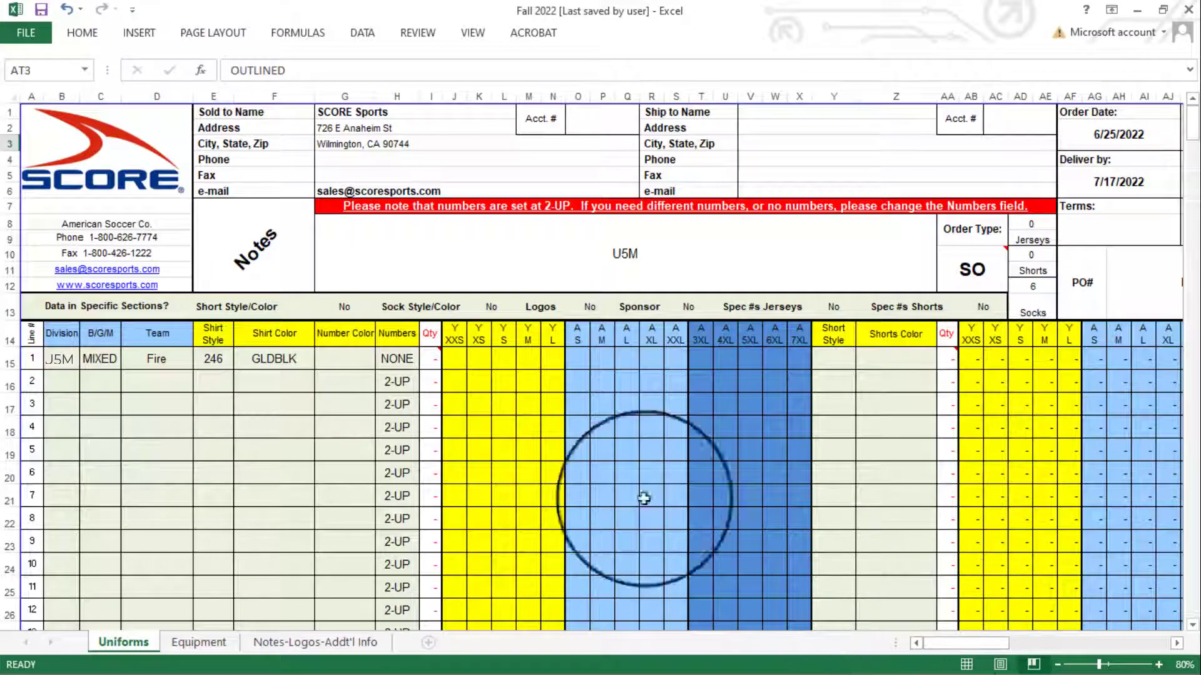
left_click(344, 359)
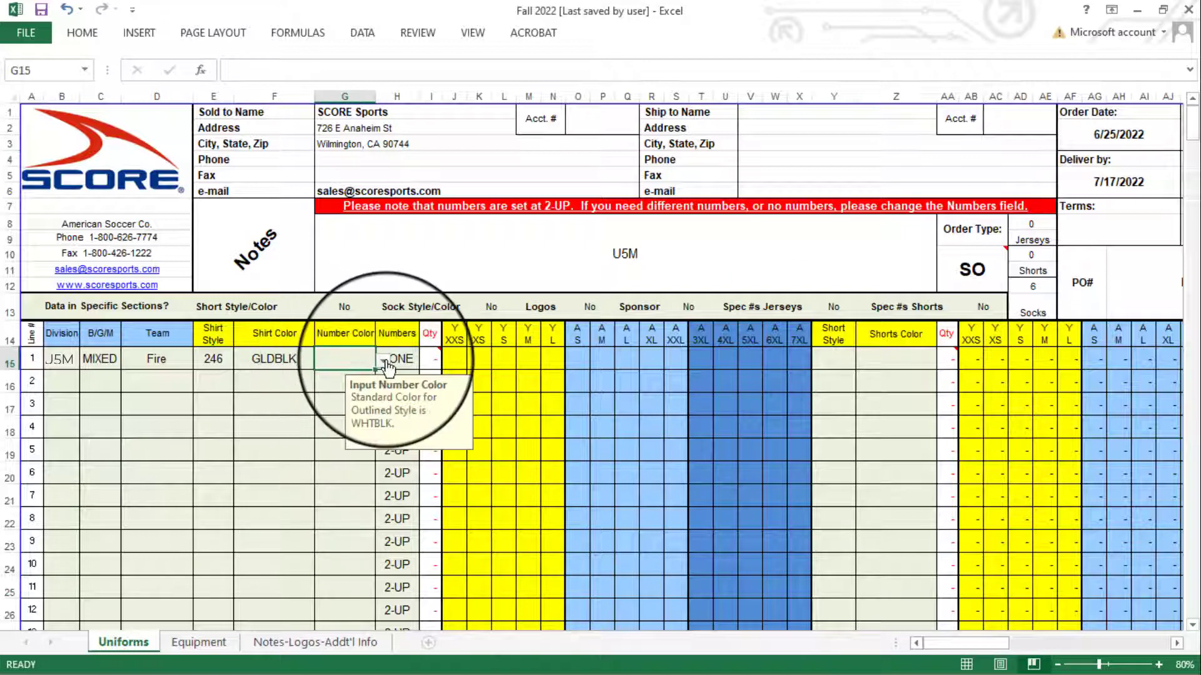
left_click(383, 359)
left_click(335, 375)
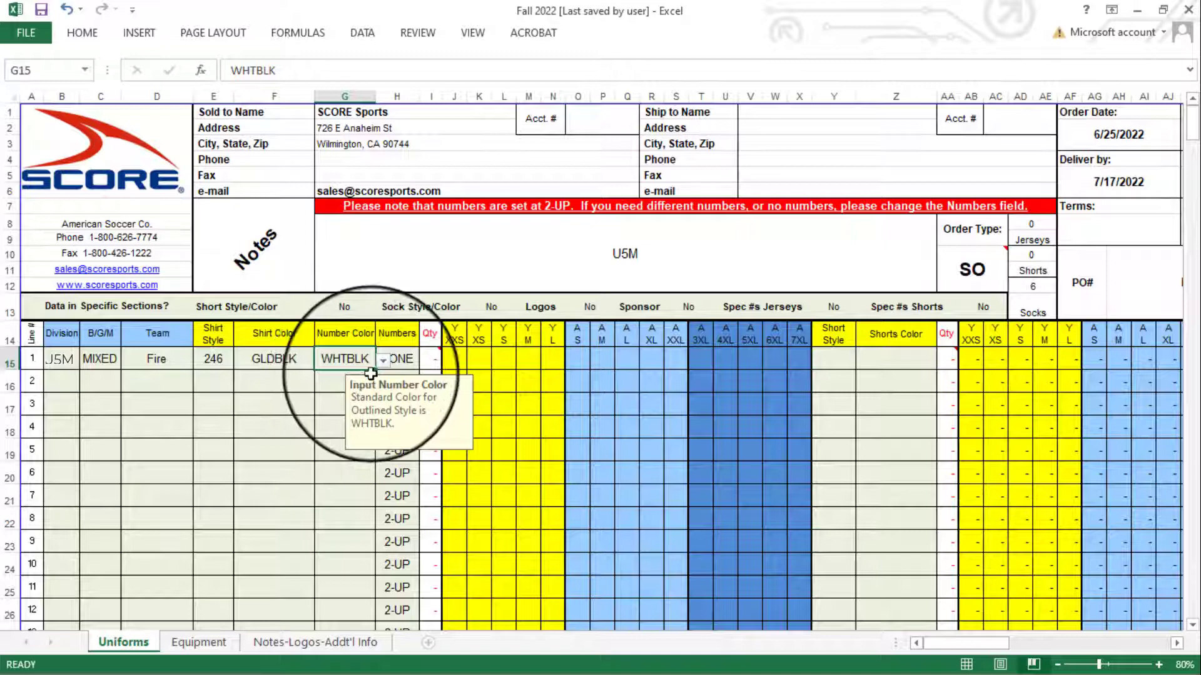
- Enter jersey quantities 2 youth XXS, 3 youth XS and 1 youth S
left_click(461, 362)
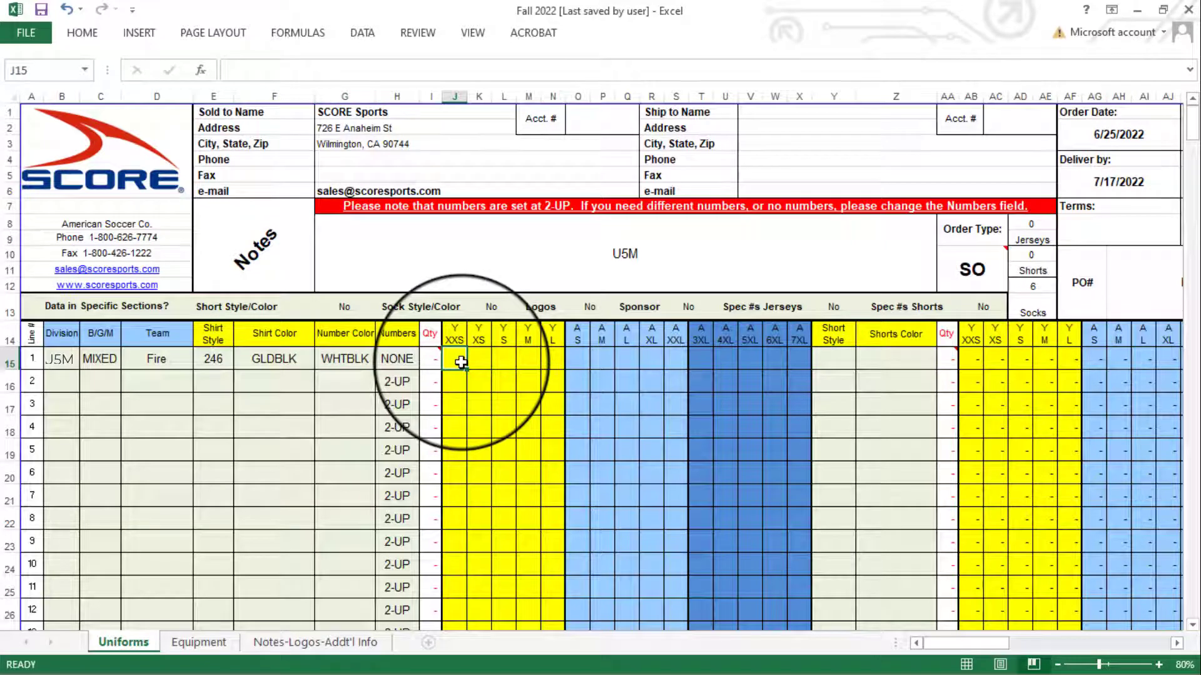
type("2")
left_click(481, 362)
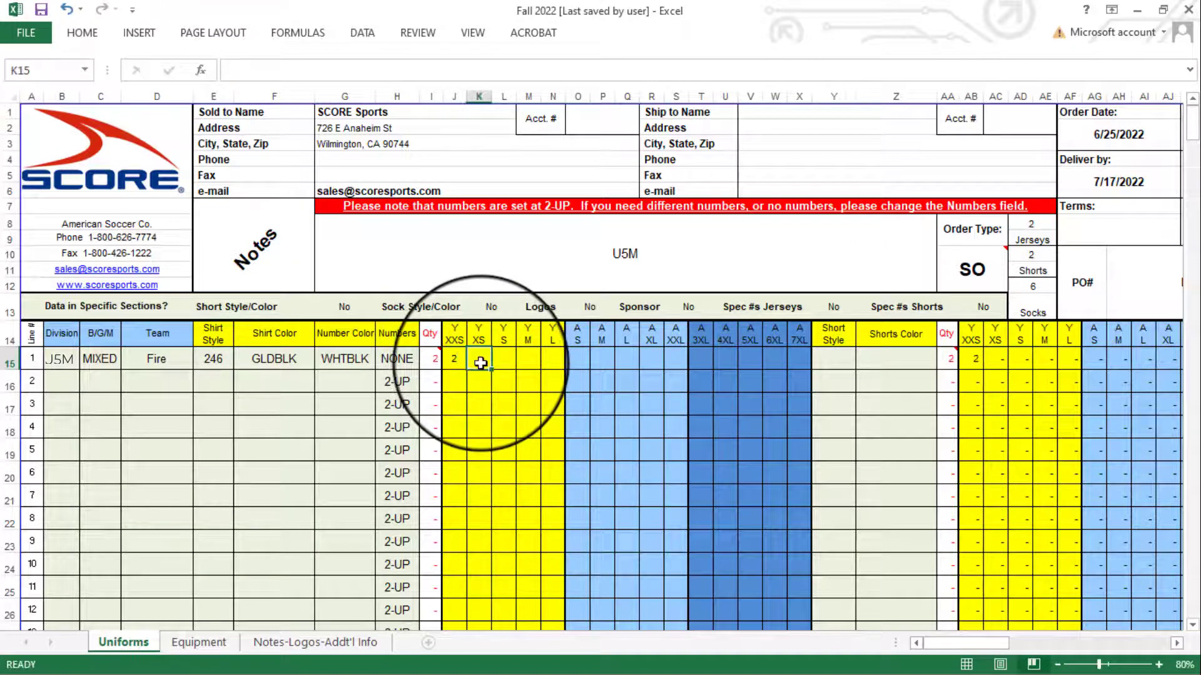
type("3")
left_click(505, 365)
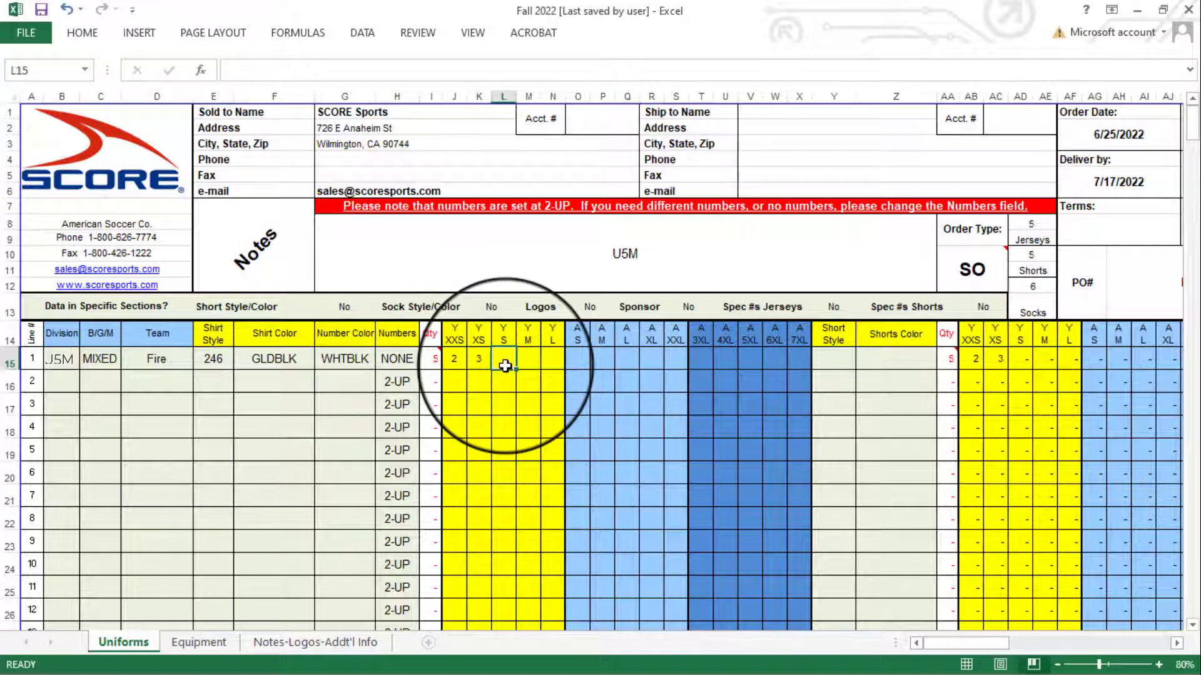
type("1")
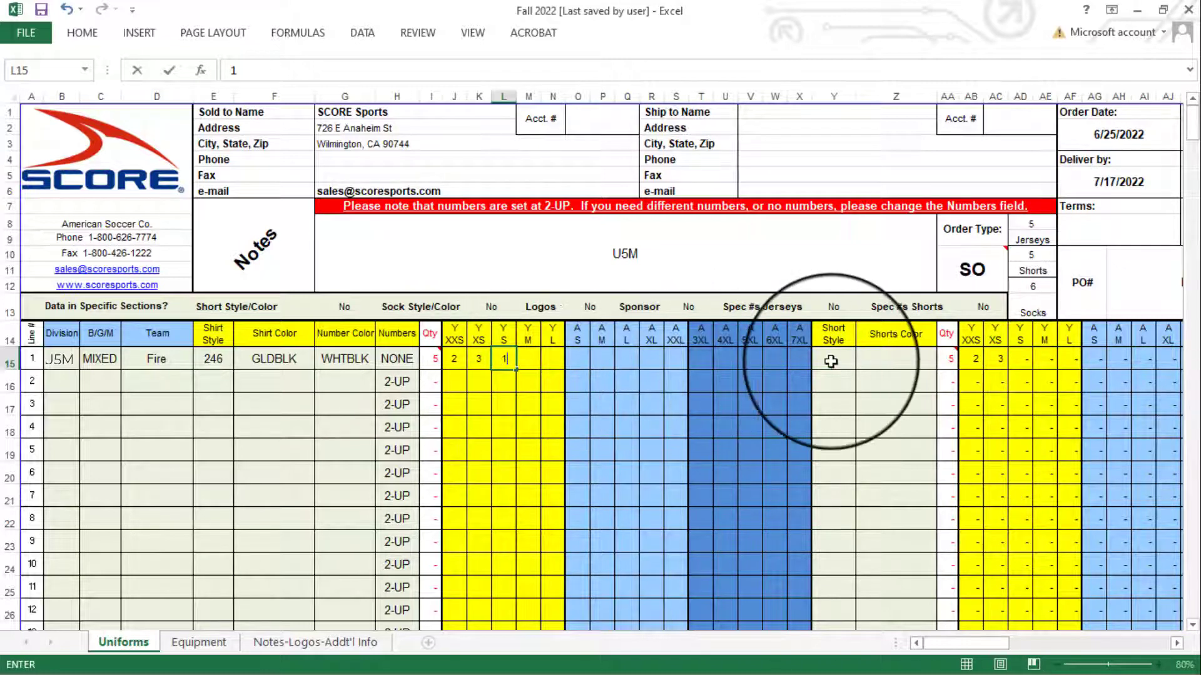
- Set line 1 shorts to style 117A in colour GLD
left_click(832, 366)
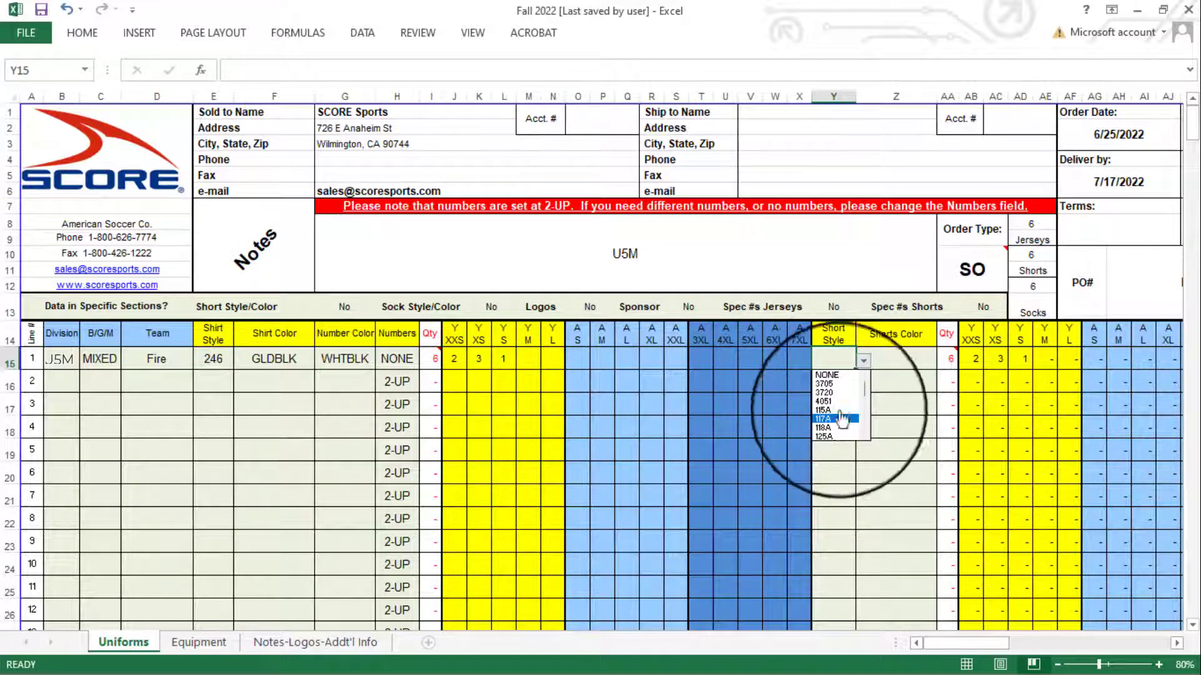
left_click(837, 420)
left_click(900, 361)
left_click(944, 361)
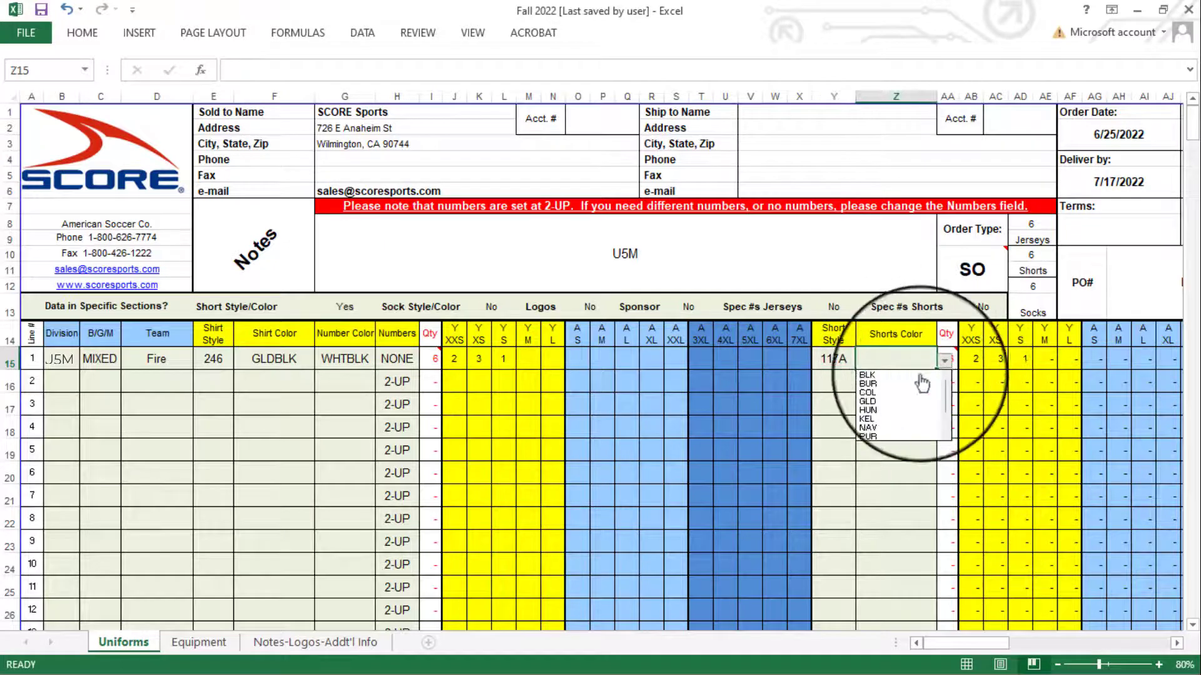
left_click(867, 402)
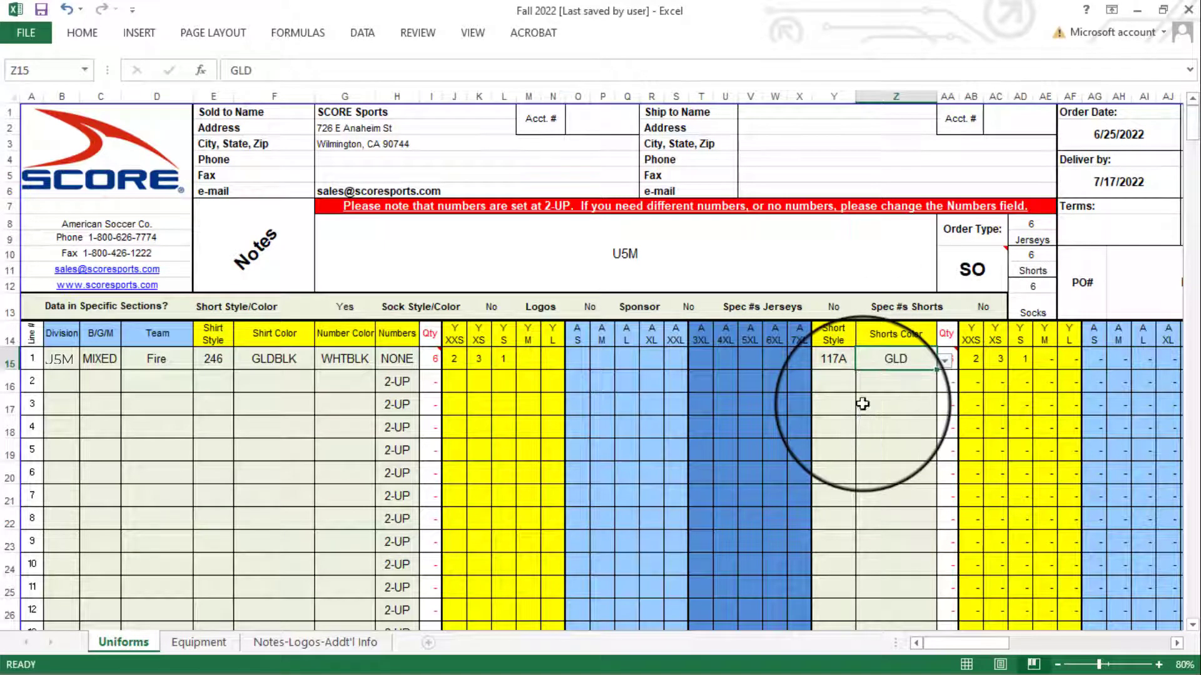
left_click(944, 361)
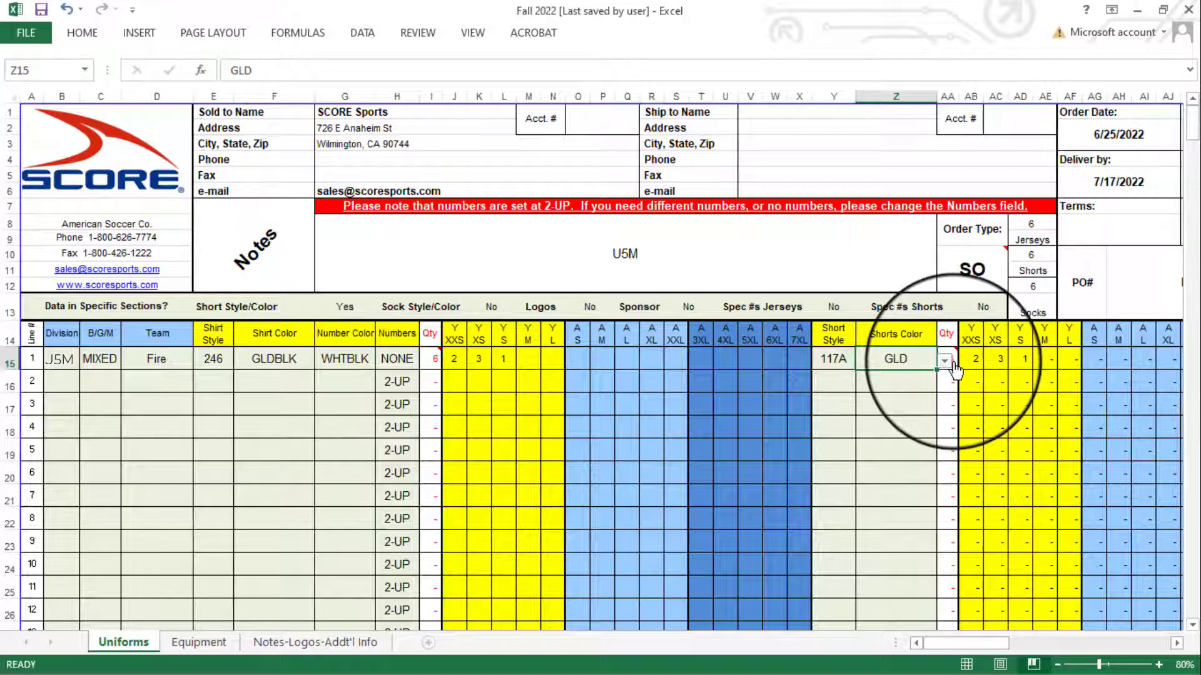
- Set line 1 socks to style 800, colour COL, with 6 in youth size in AT15
left_click_drag(949, 643, 972, 660)
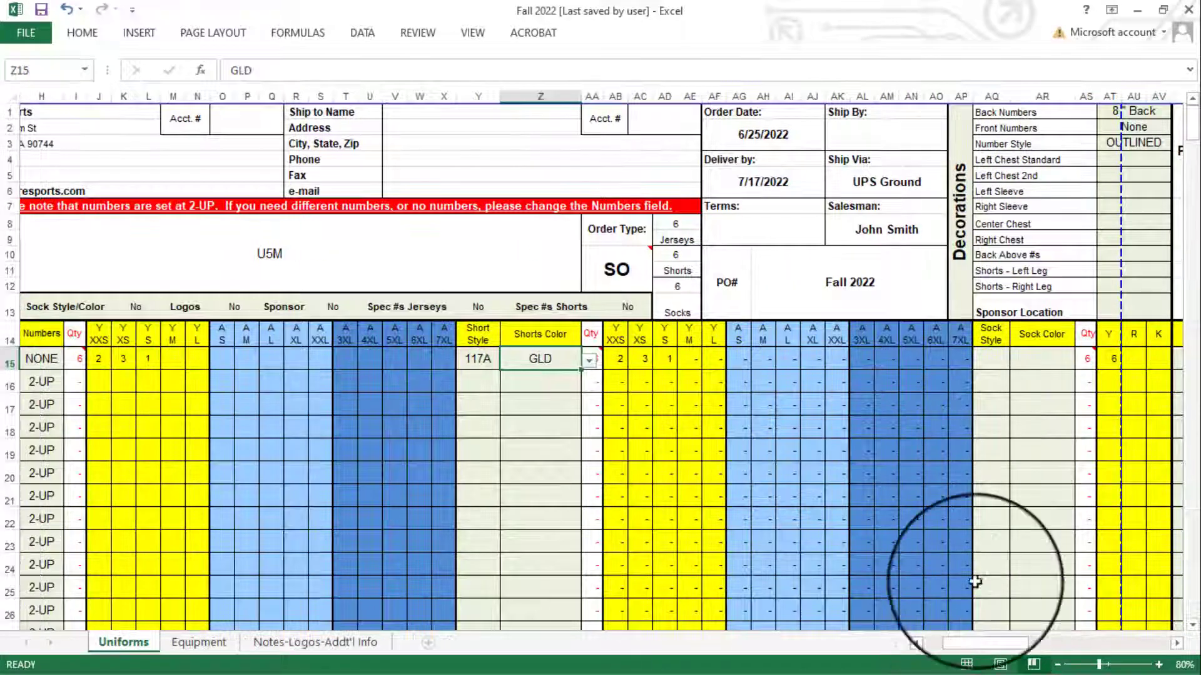
left_click(992, 358)
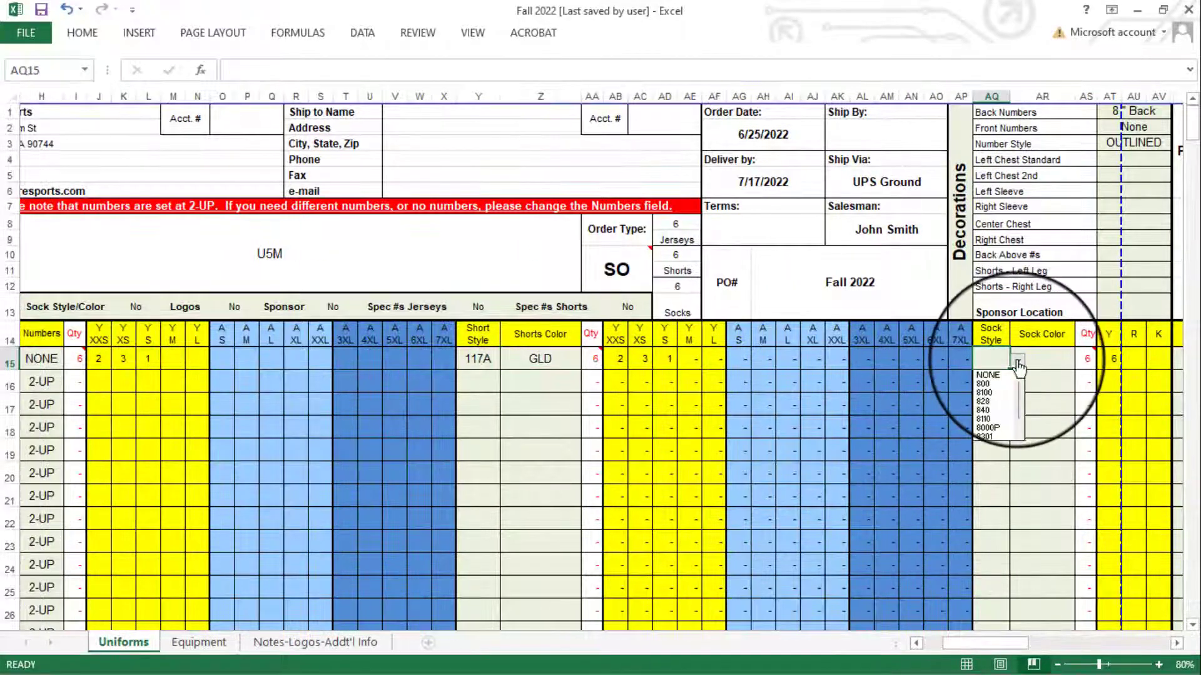
left_click(984, 384)
left_click(1051, 360)
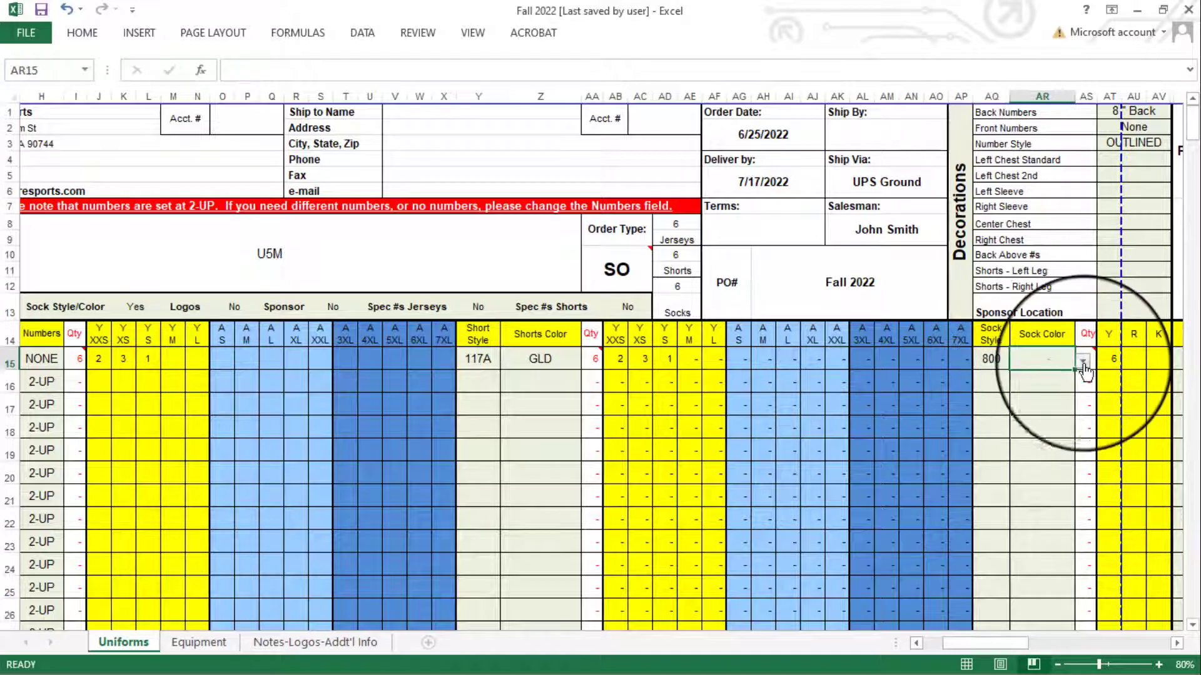
left_click(1084, 368)
left_click(1029, 391)
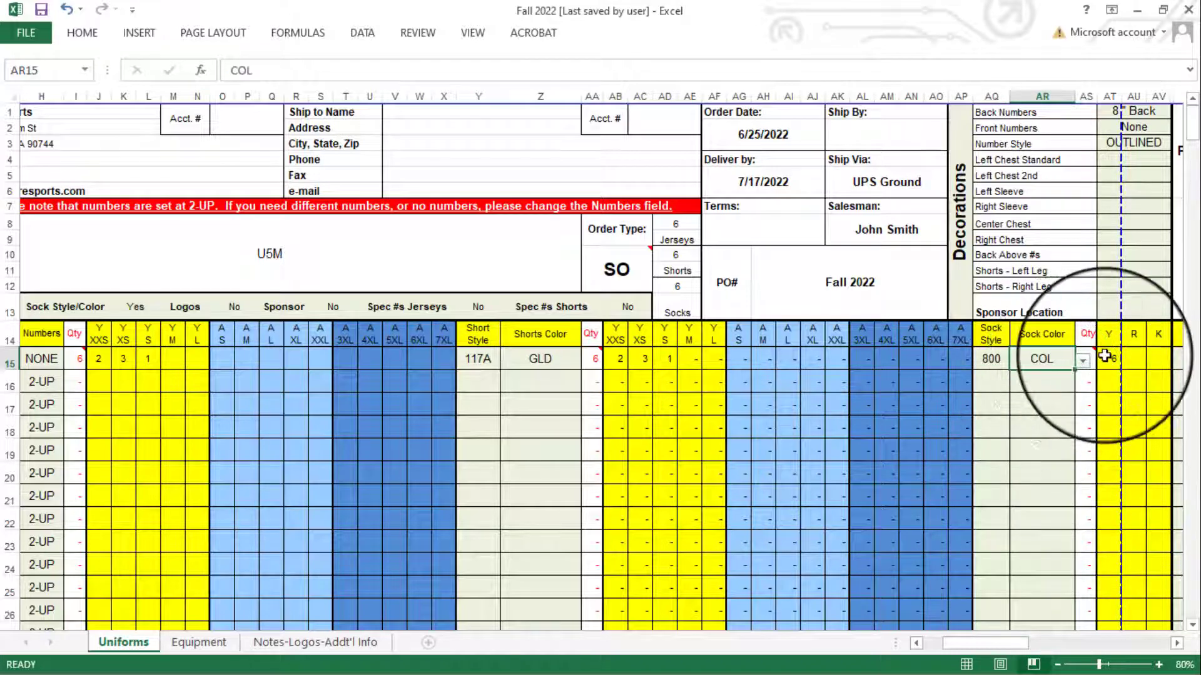
left_click(1105, 356)
type("6")
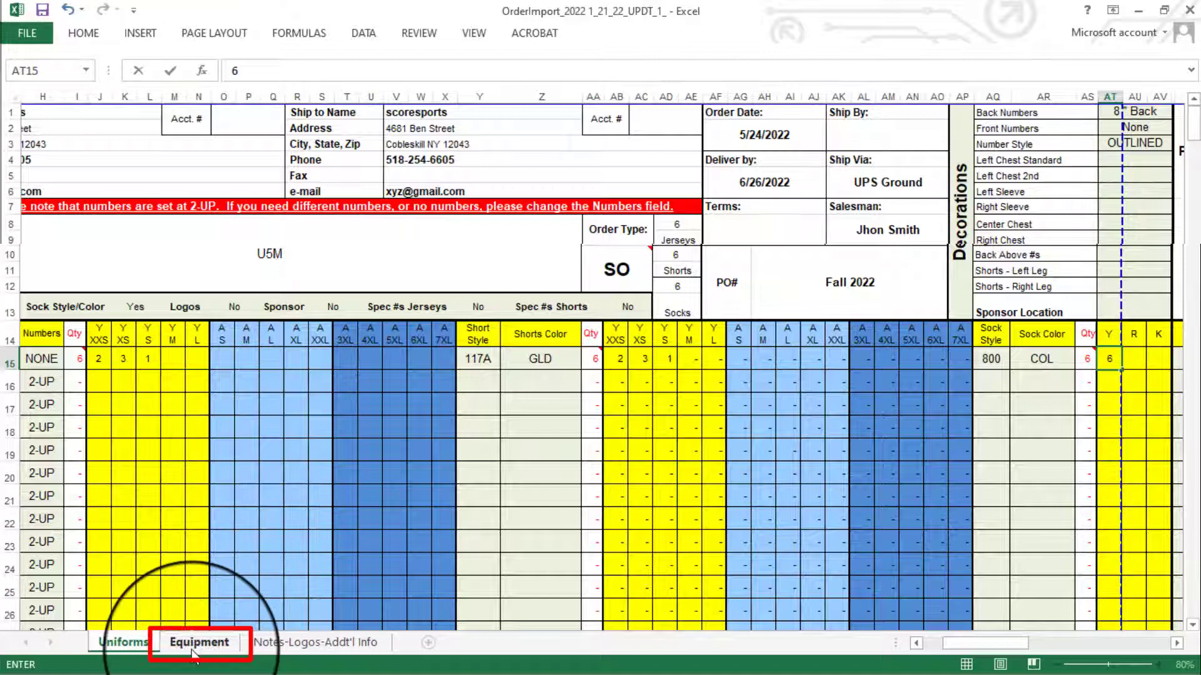
- On the Equipment sheet, confirm line 1 category Balls and style 1611
left_click(192, 649)
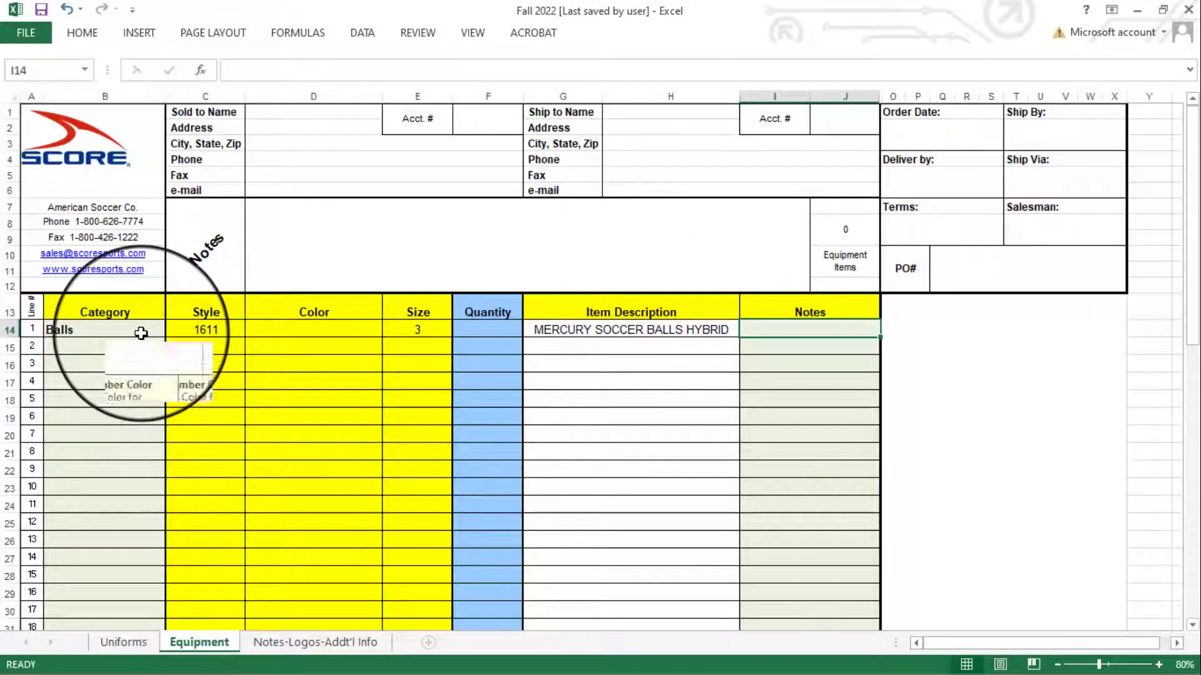
left_click(139, 331)
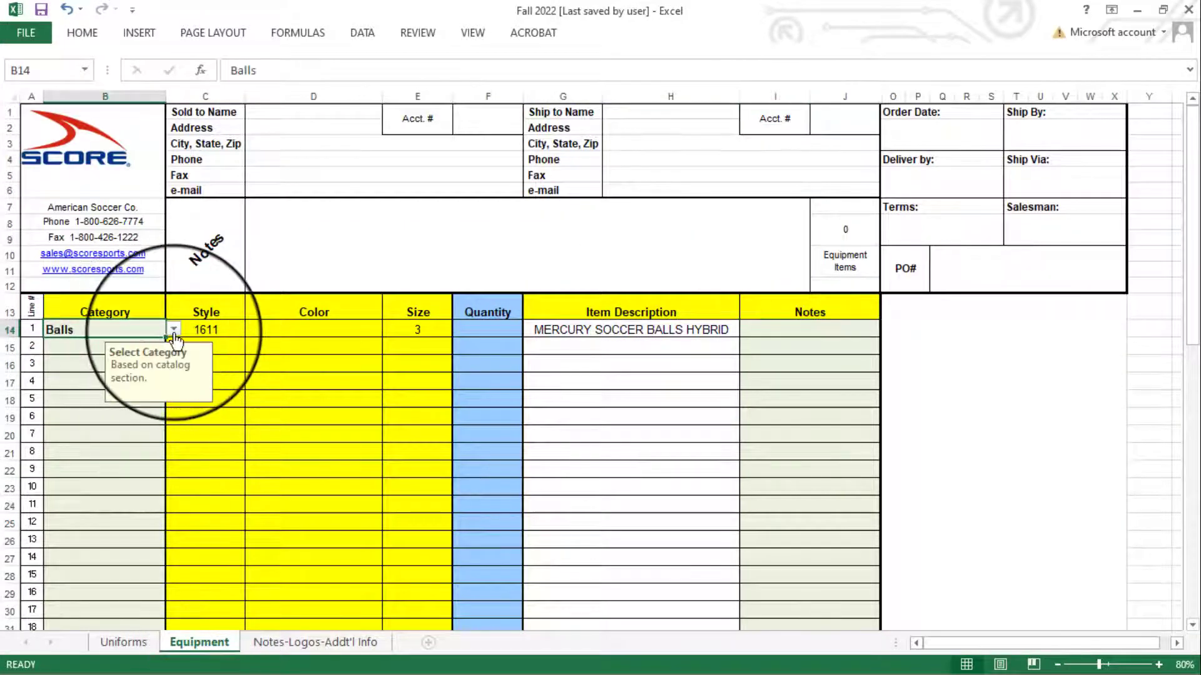
left_click(174, 330)
left_click(140, 344)
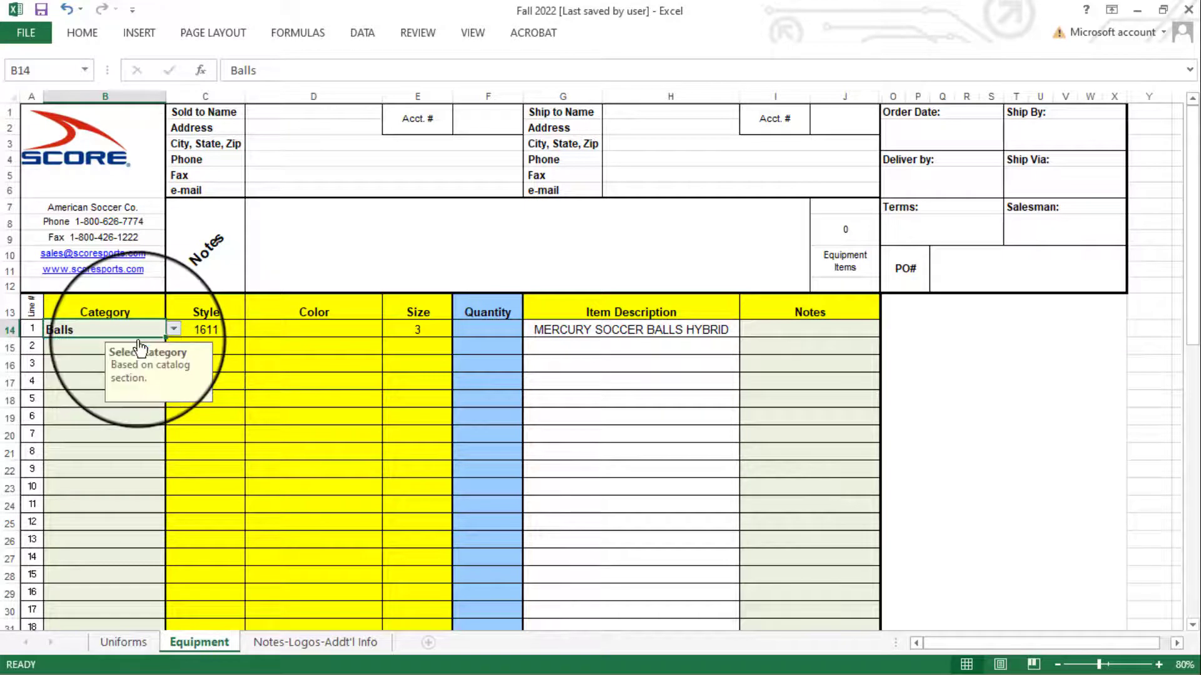
left_click(220, 335)
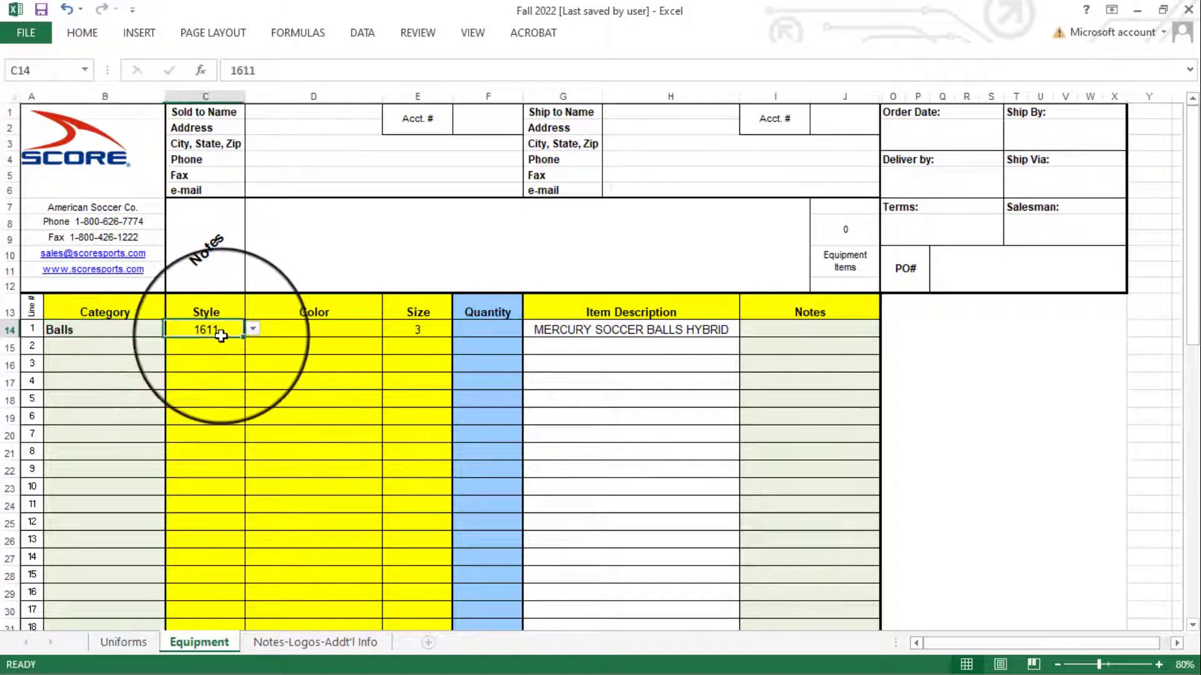
left_click(252, 329)
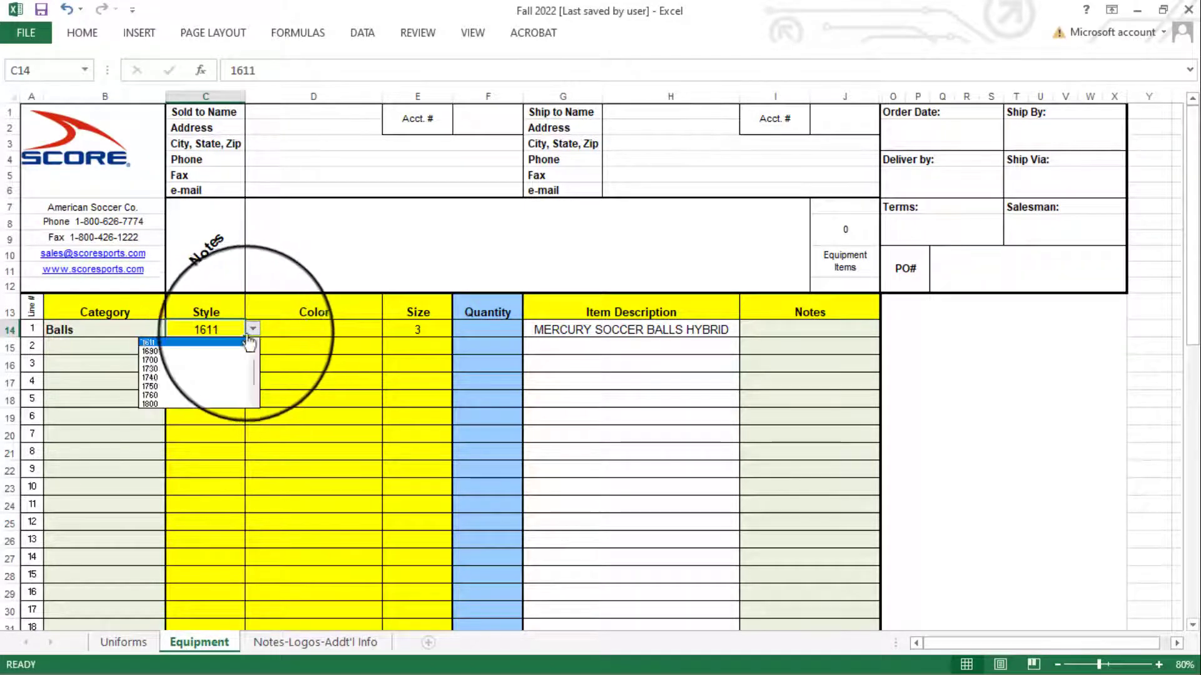
left_click(219, 342)
- Give the balls colour X, keep size 3, and order quantity 5
left_click(306, 332)
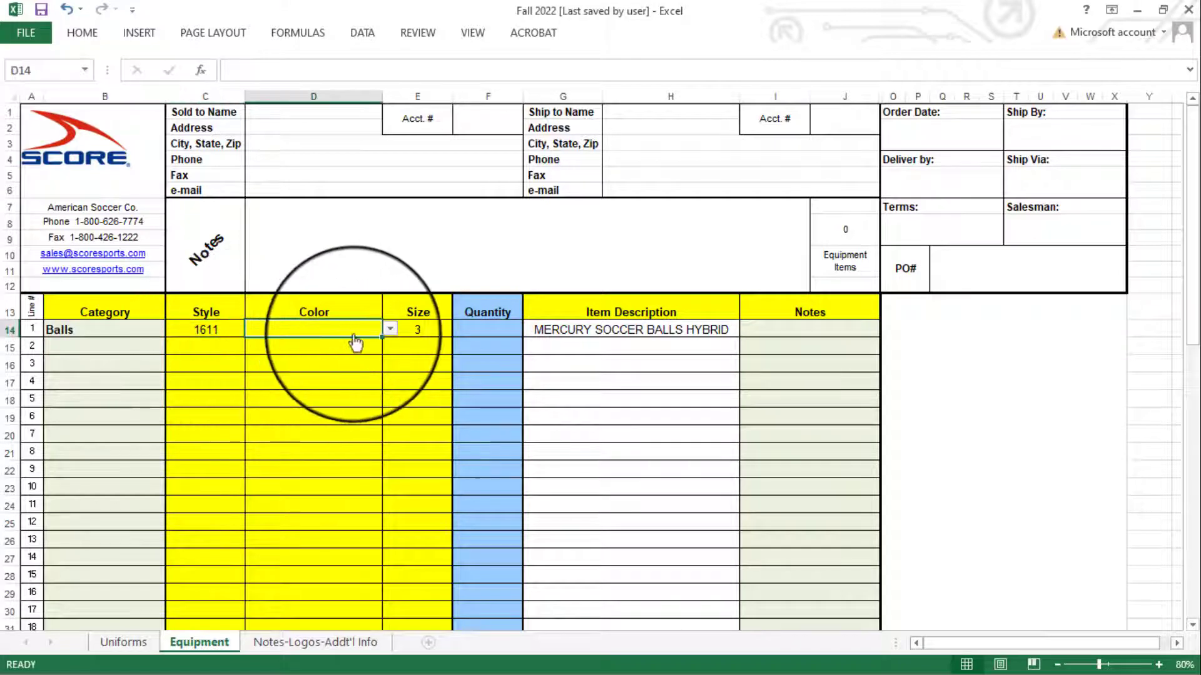
left_click(389, 329)
left_click(369, 343)
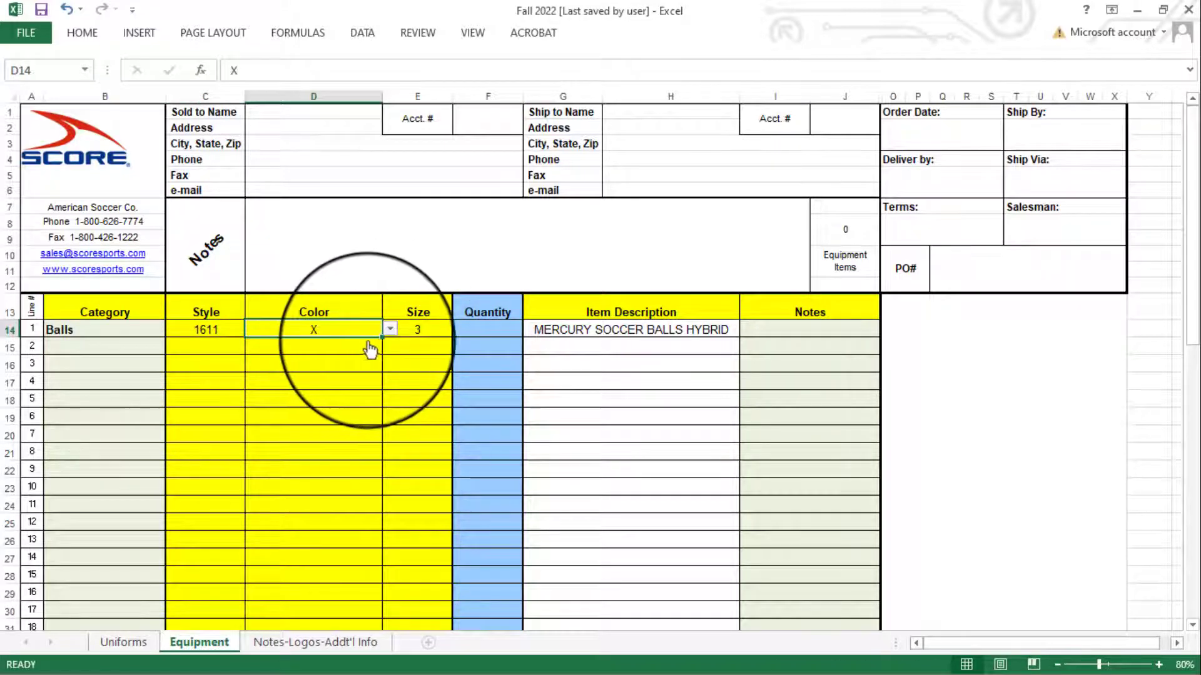
left_click(441, 330)
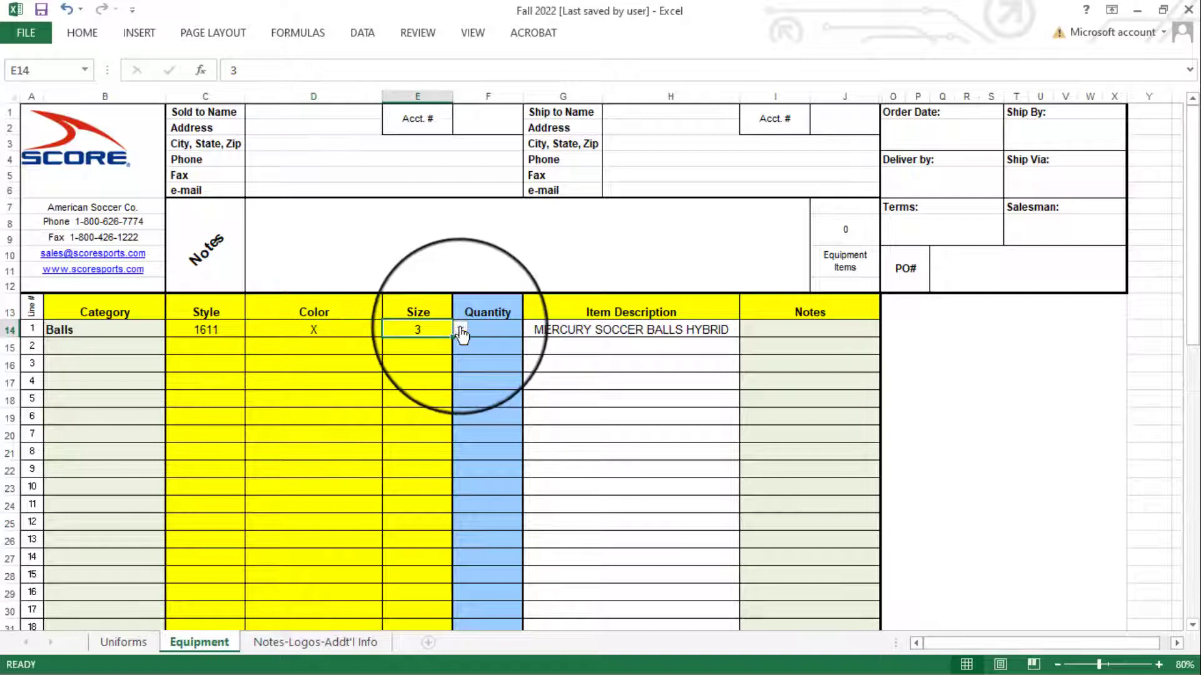
left_click(460, 331)
left_click(437, 344)
left_click(483, 333)
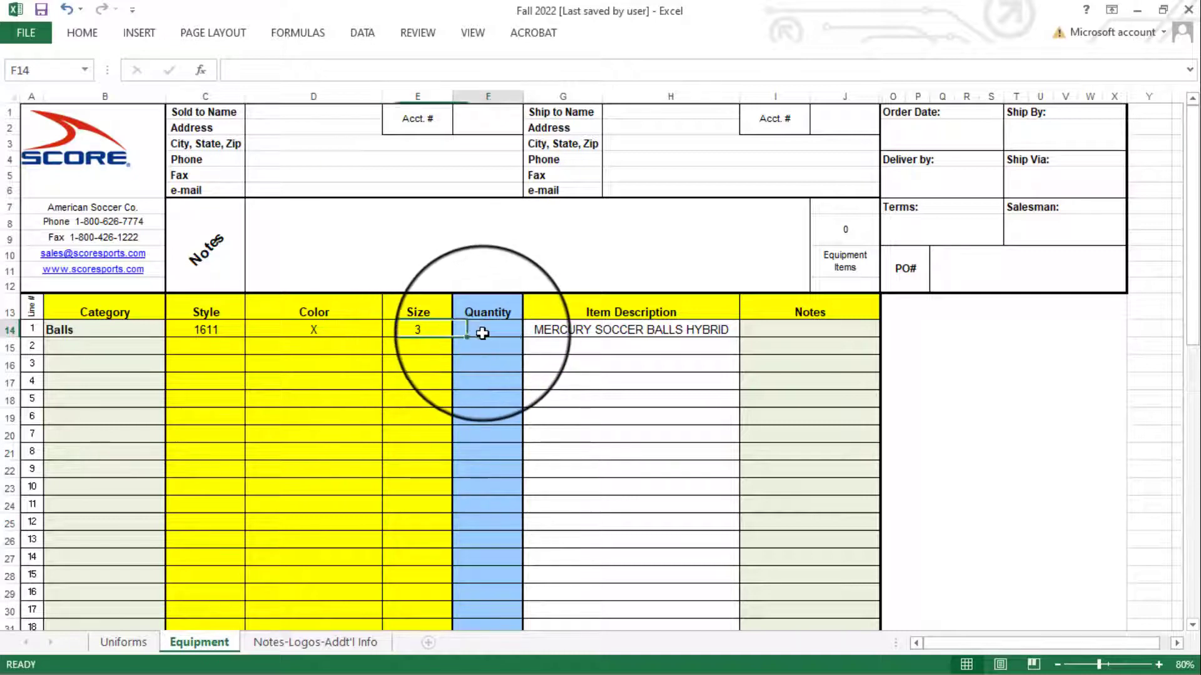
type("5M")
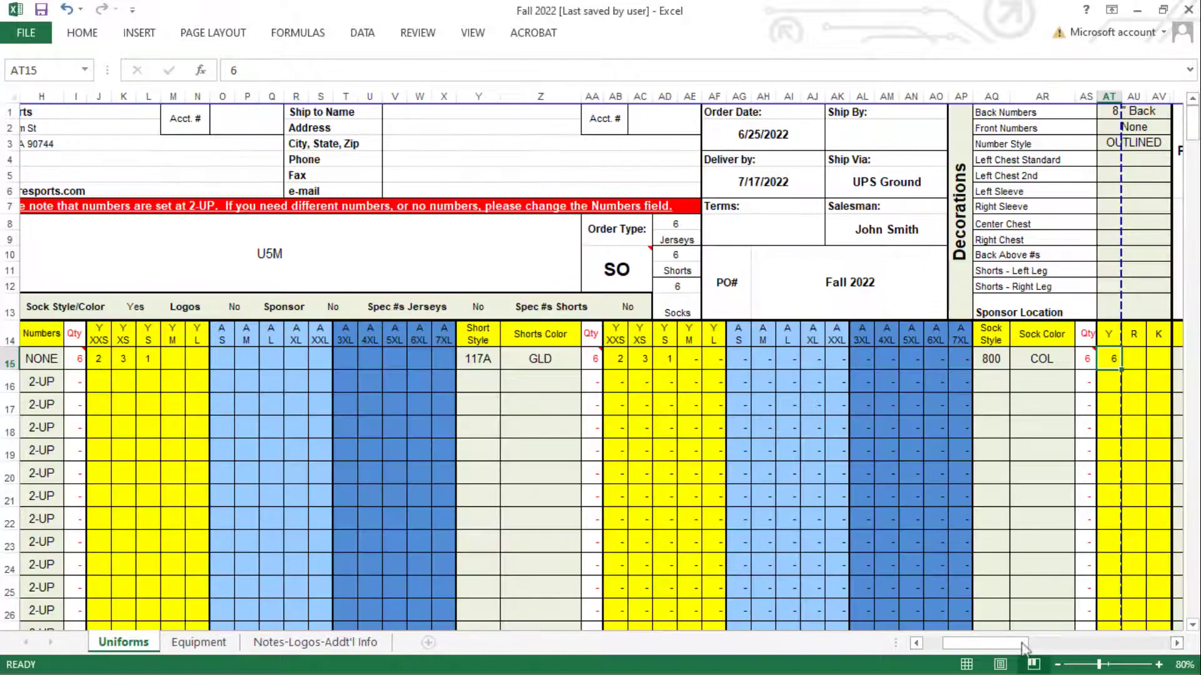
- Scroll back to column A and save the workbook with file name 'Fall 2022'
left_click_drag(1024, 648, 967, 656)
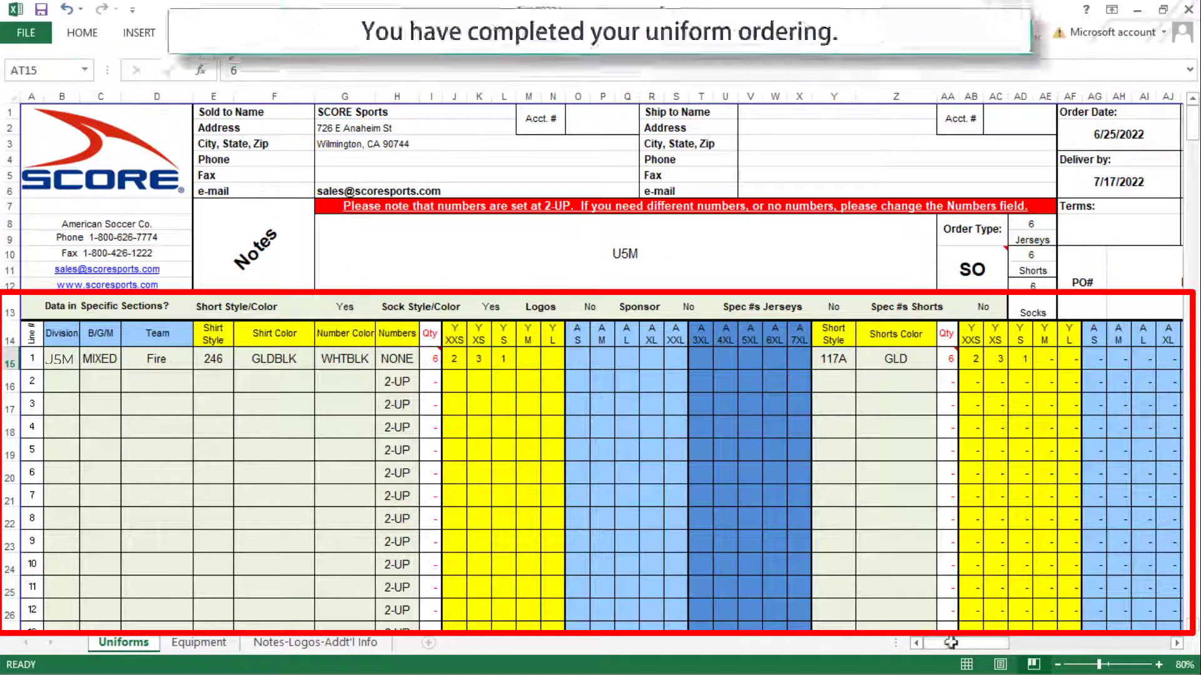
type("Fa")
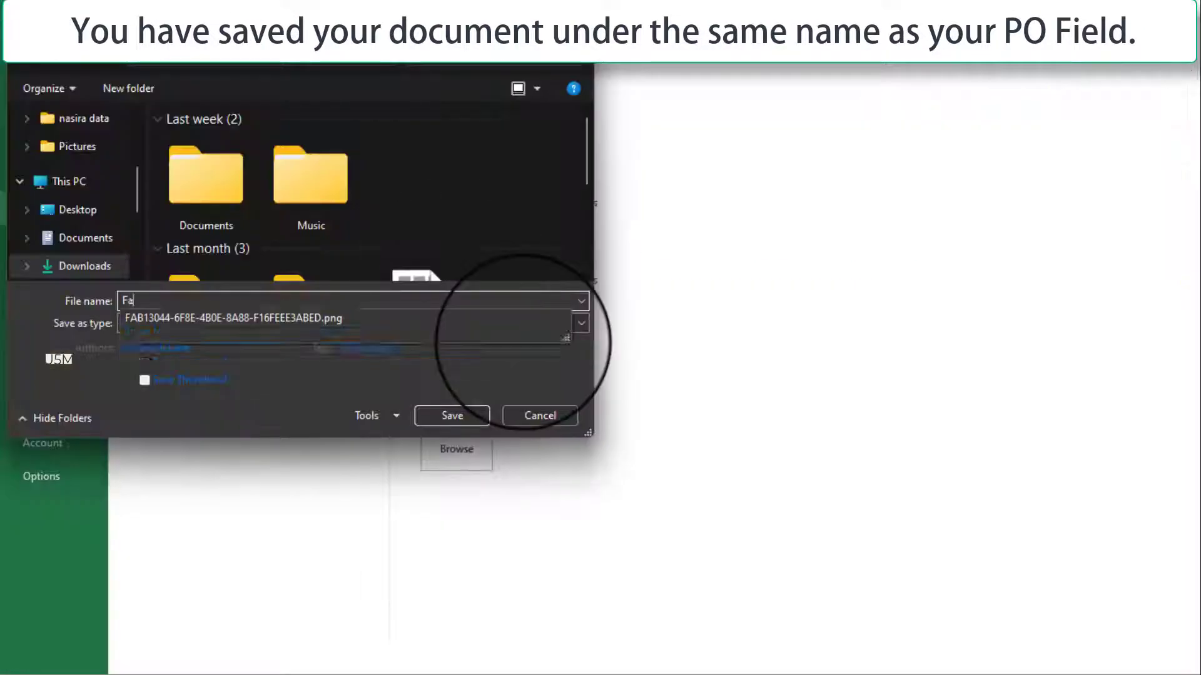
type("ll 2022")
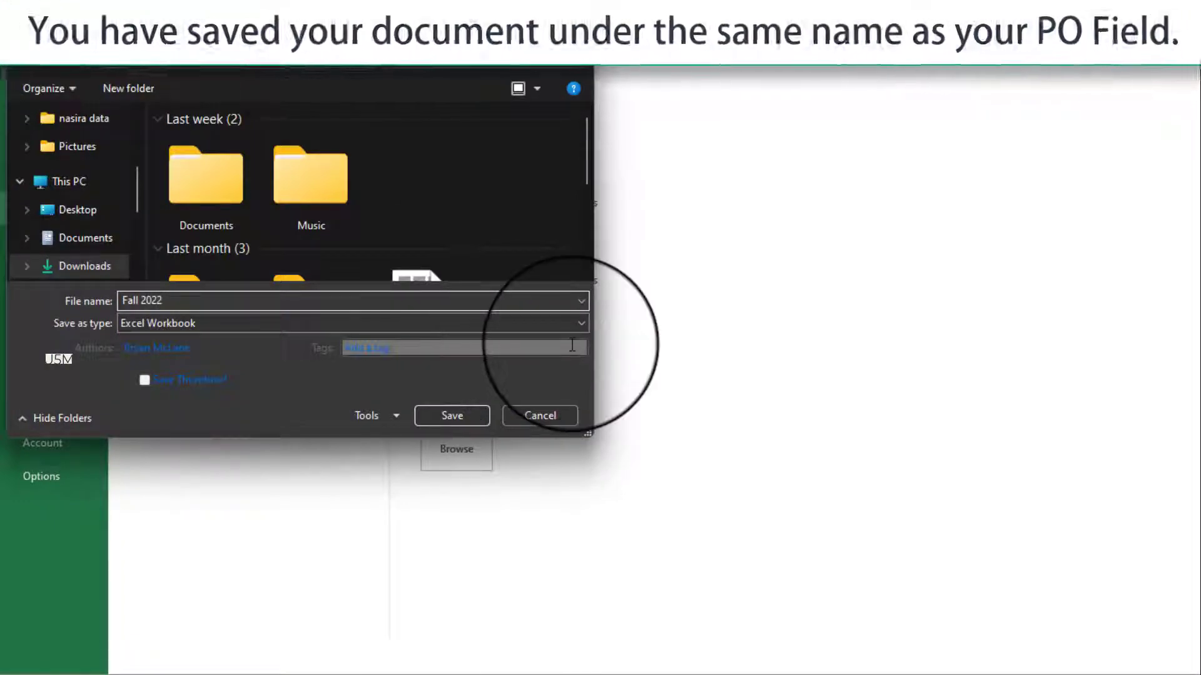
left_click(450, 417)
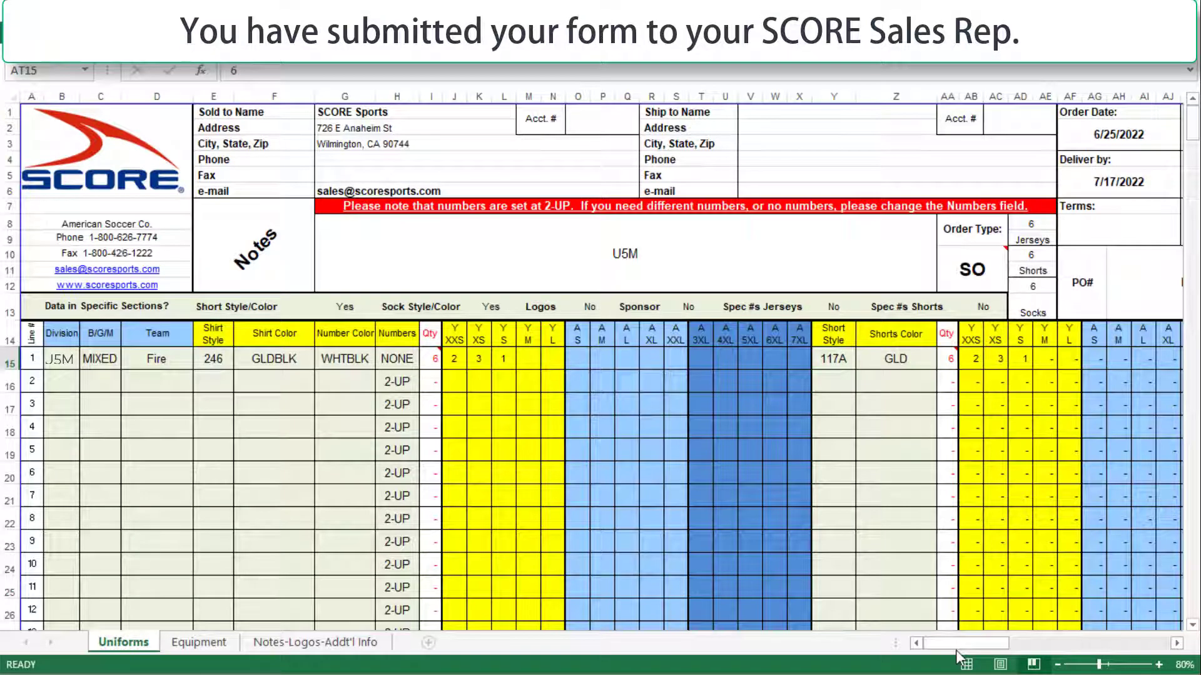